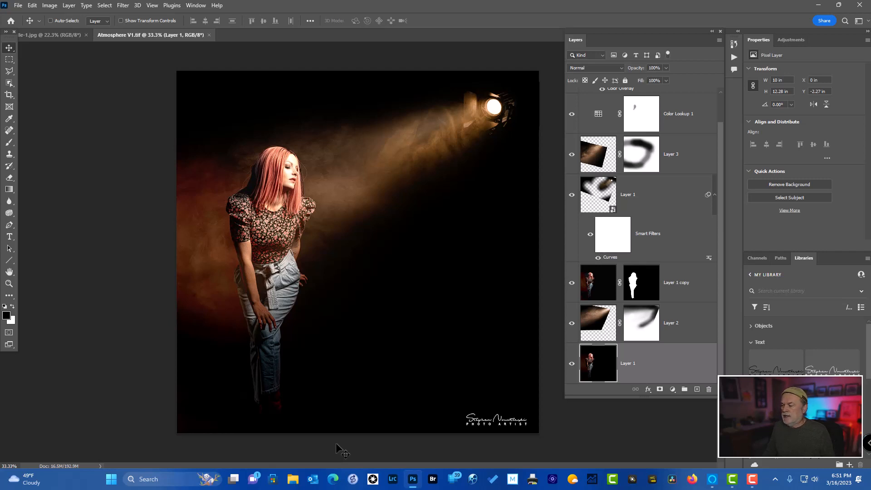
# Show the rulers in both the Atmosphere V1.tif composite and the original portrait photo
pyautogui.click(72, 37)
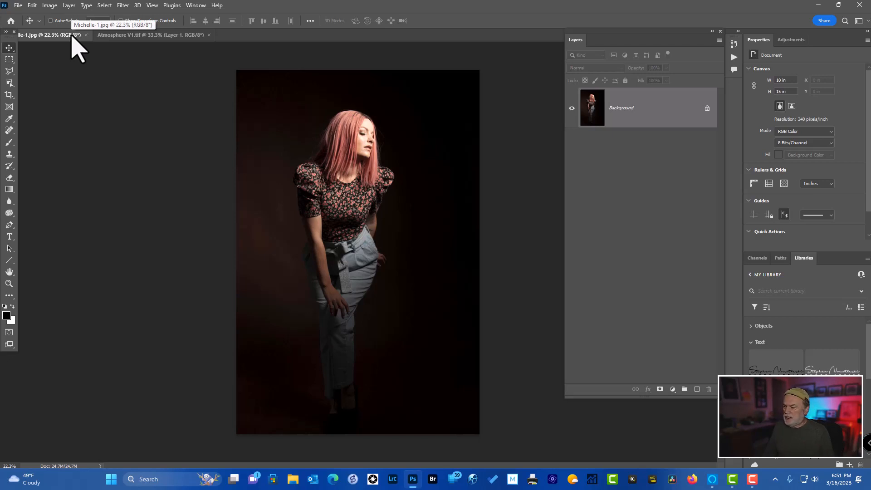
pyautogui.click(163, 36)
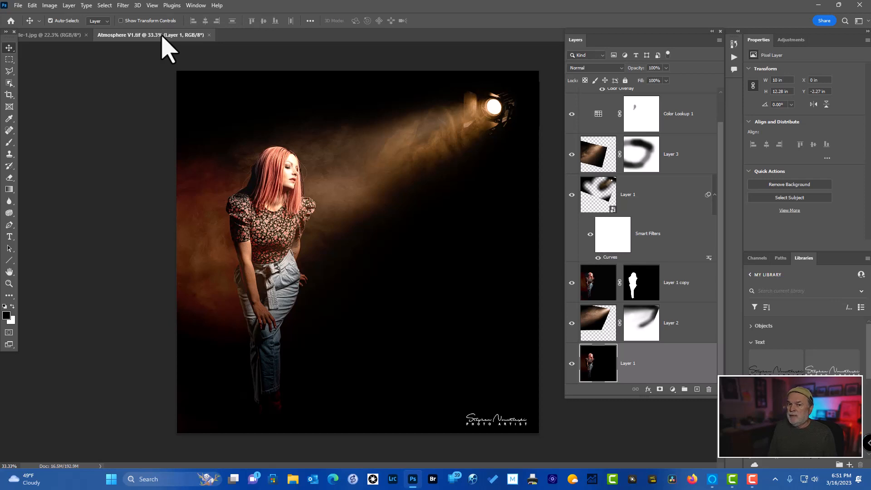
pyautogui.hotkey('ctrl', 'r')
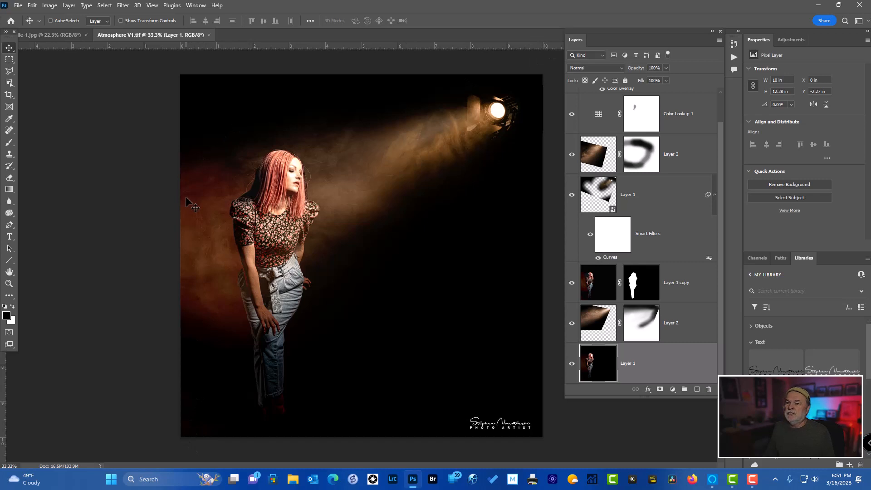
pyautogui.click(54, 37)
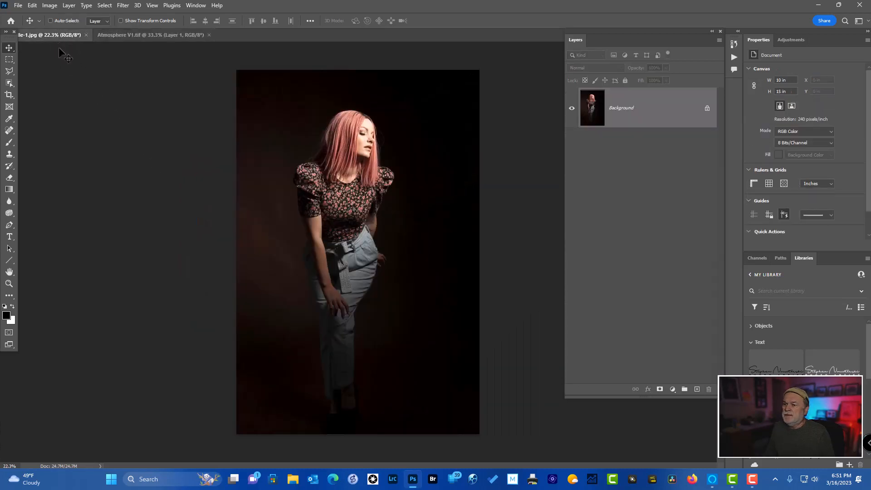
pyautogui.press('ctrl')
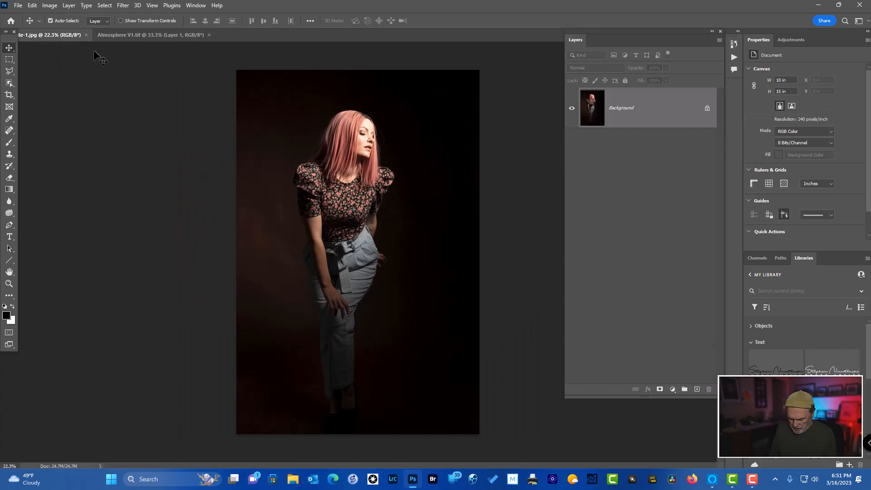
pyautogui.hotkey('ctrl', 'r')
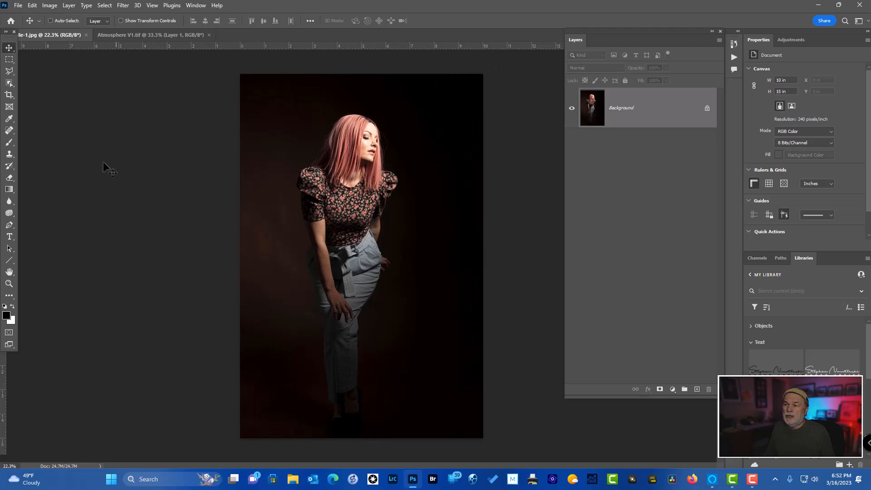
# Extend the portrait photo's canvas by a relative width of 5 inches, anchored at the middle-left so the space is added on the right
pyautogui.click(50, 5)
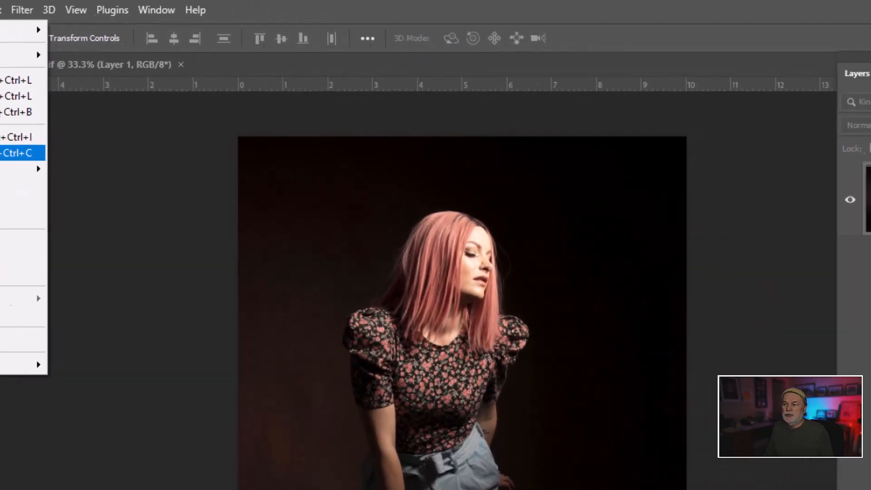
pyautogui.click(22, 153)
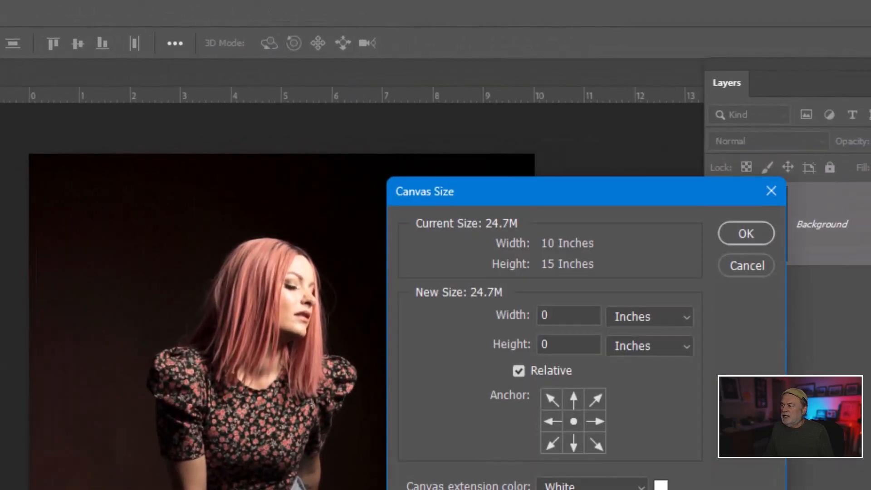
pyautogui.moveTo(531, 202); pyautogui.dragTo(539, 170)
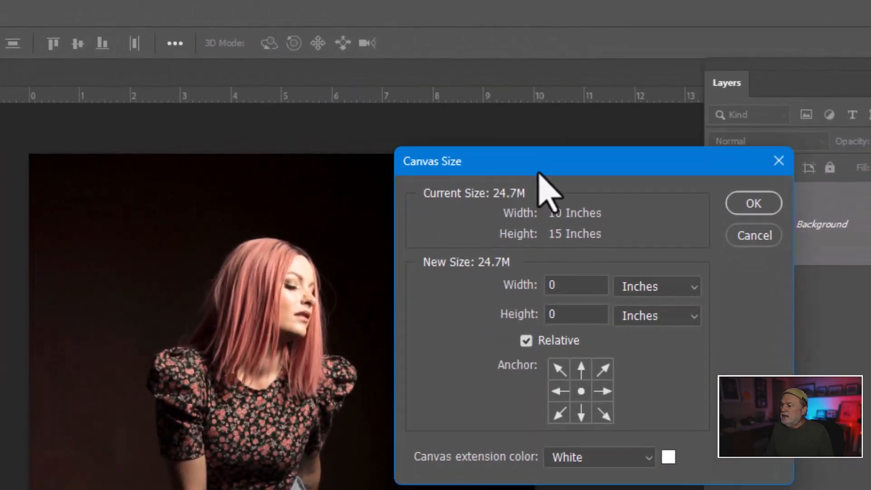
pyautogui.click(553, 244)
pyautogui.moveTo(588, 166)
pyautogui.mouseDown()
pyautogui.moveTo(568, 169)
pyautogui.moveTo(581, 164)
pyautogui.mouseUp()
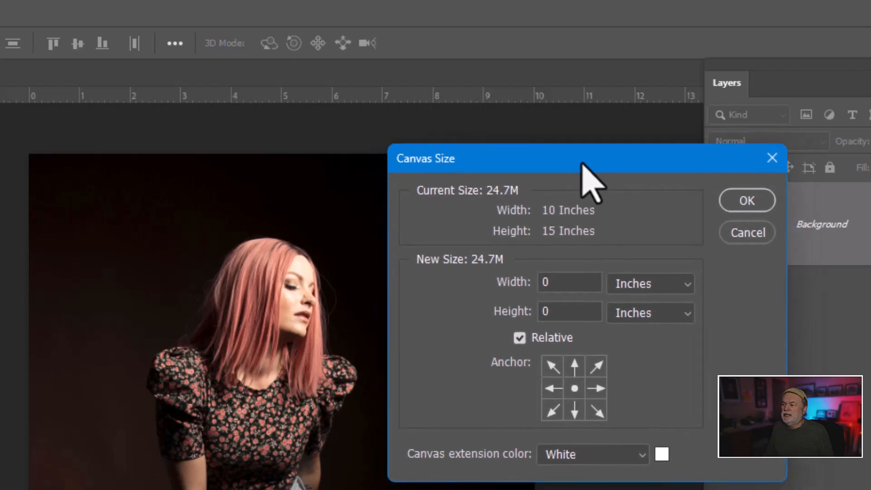
pyautogui.click(520, 339)
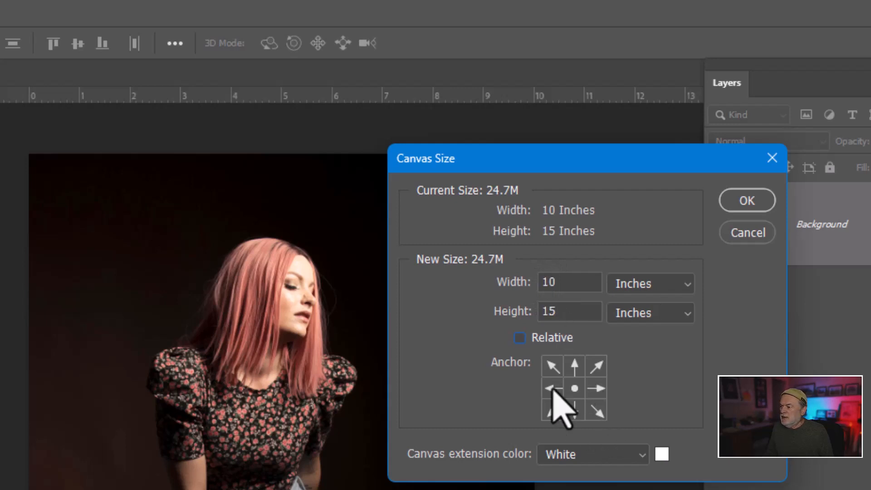
pyautogui.click(521, 337)
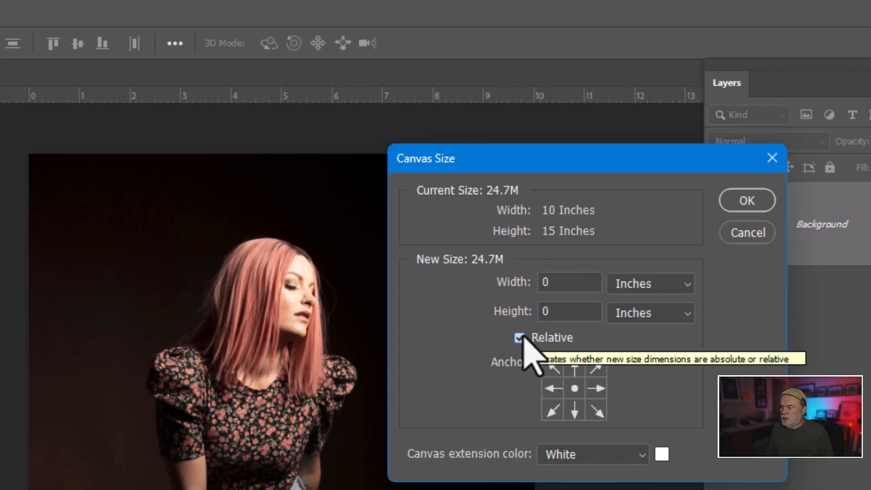
pyautogui.doubleClick(564, 282)
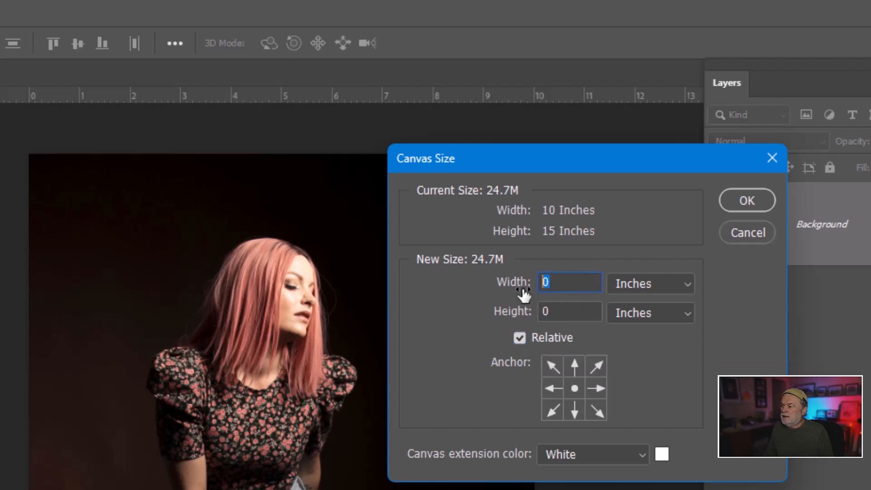
pyautogui.write('5')
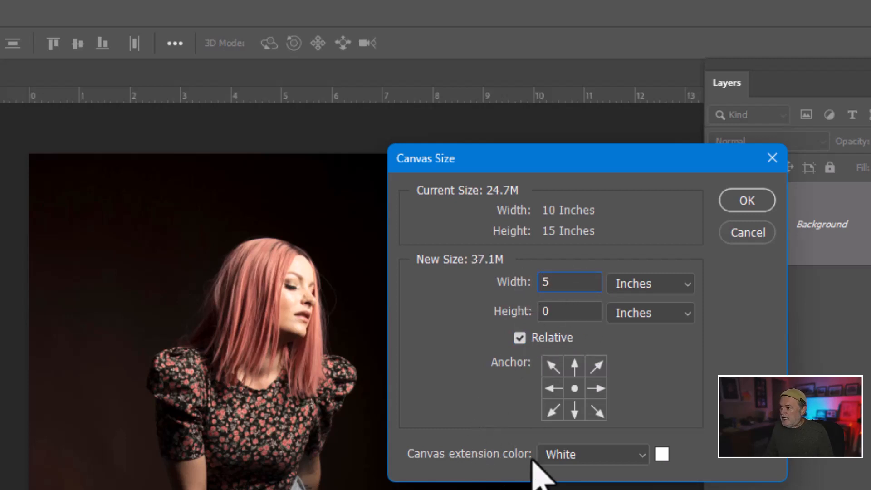
pyautogui.click(552, 388)
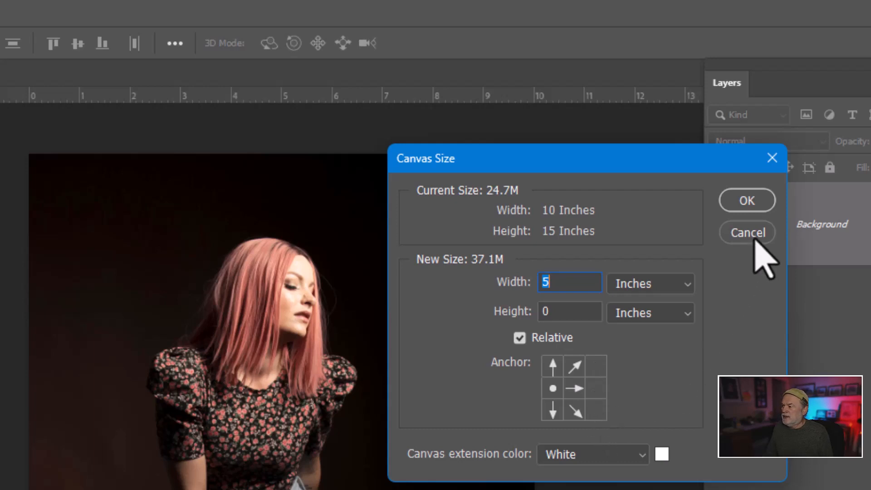
pyautogui.click(746, 200)
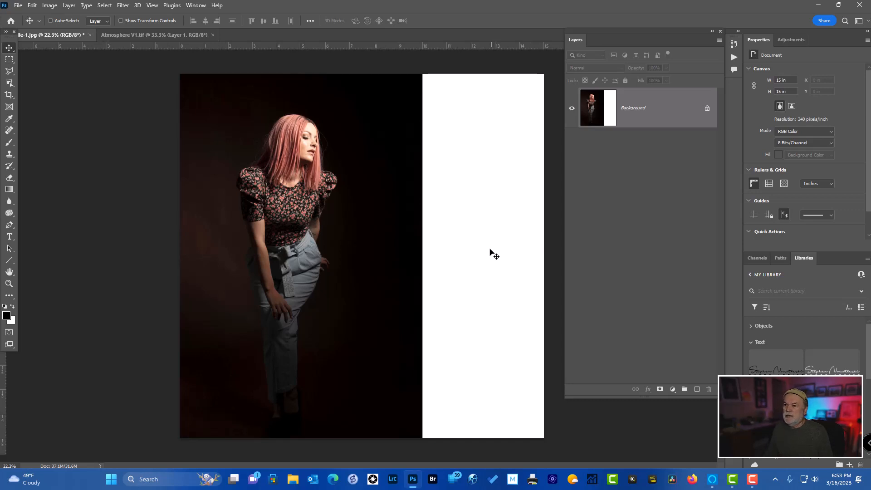
# Fill the white canvas extension plus a thin strip of the adjoining photo using Content-Aware Fill output to a new layer, and deselect
pyautogui.click(11, 60)
pyautogui.moveTo(409, 67); pyautogui.dragTo(544, 438)
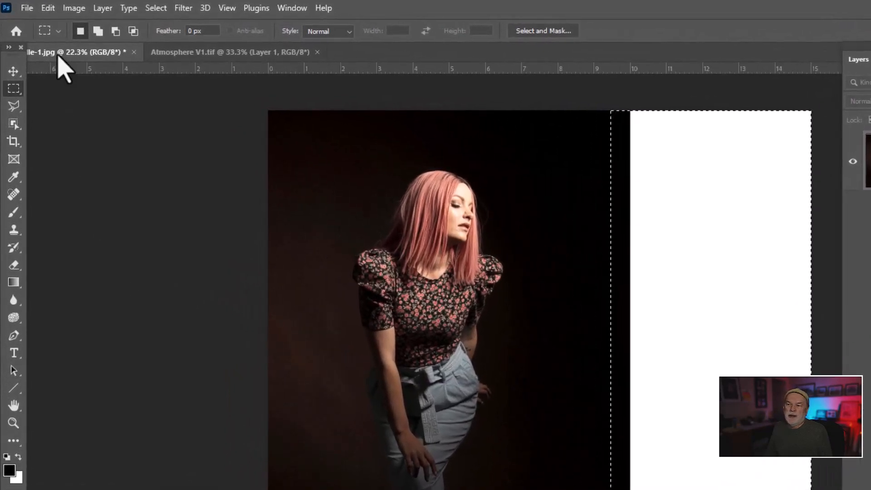
pyautogui.click(47, 10)
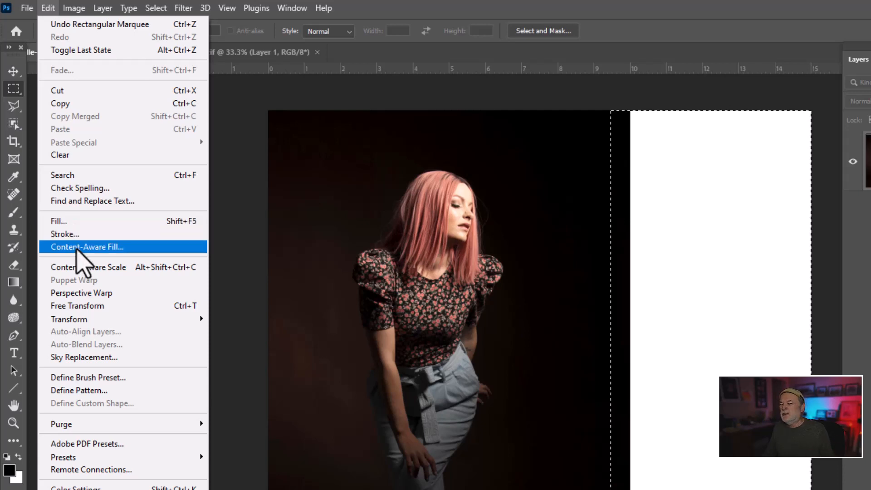
pyautogui.click(76, 249)
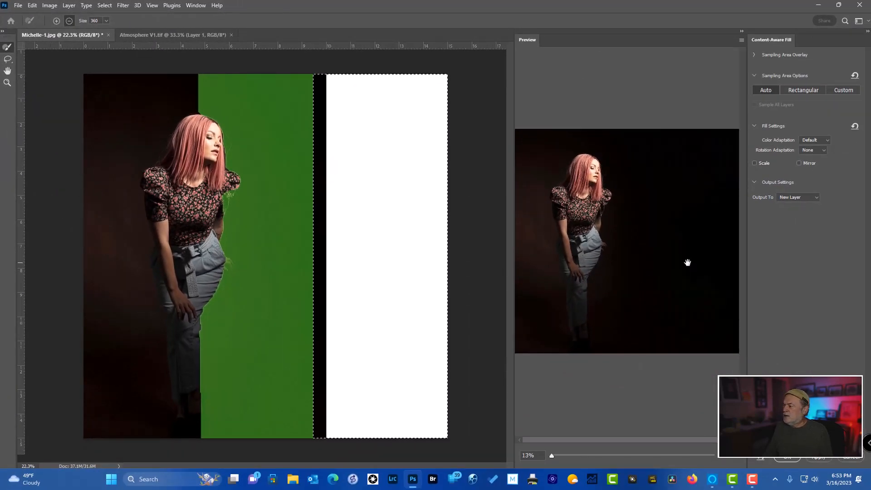
pyautogui.click(791, 455)
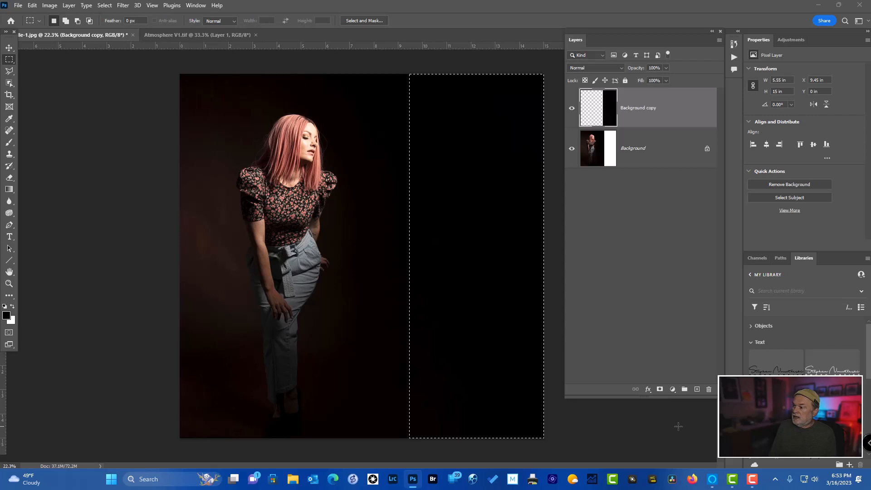
pyautogui.hotkey('ctrl', 'd')
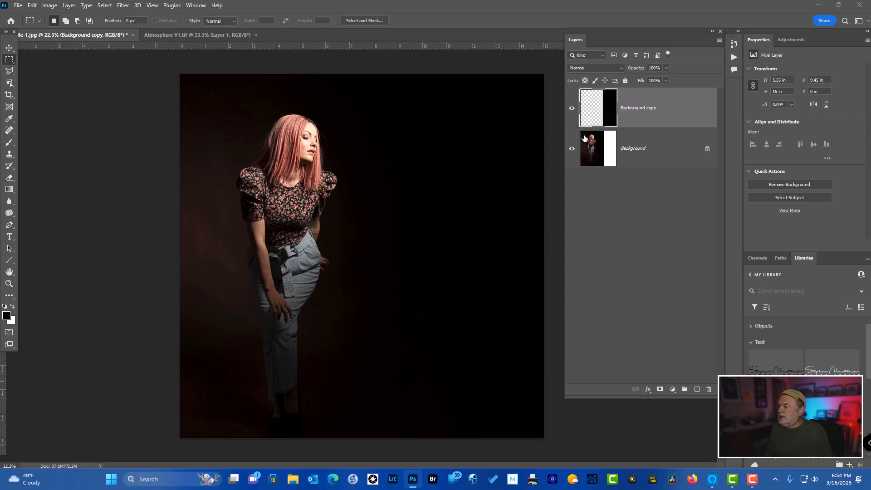
# Compare the image with and without the fill layer, and merge that layer down into the Background
pyautogui.click(572, 107)
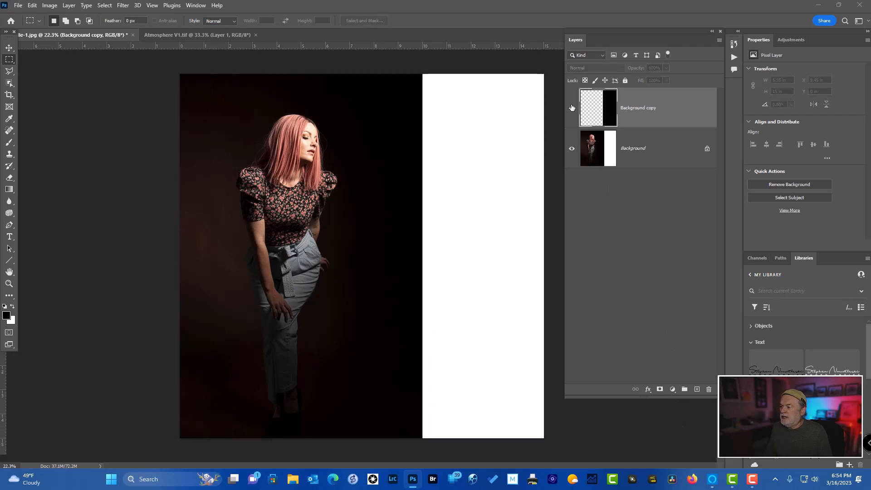
pyautogui.click(572, 108)
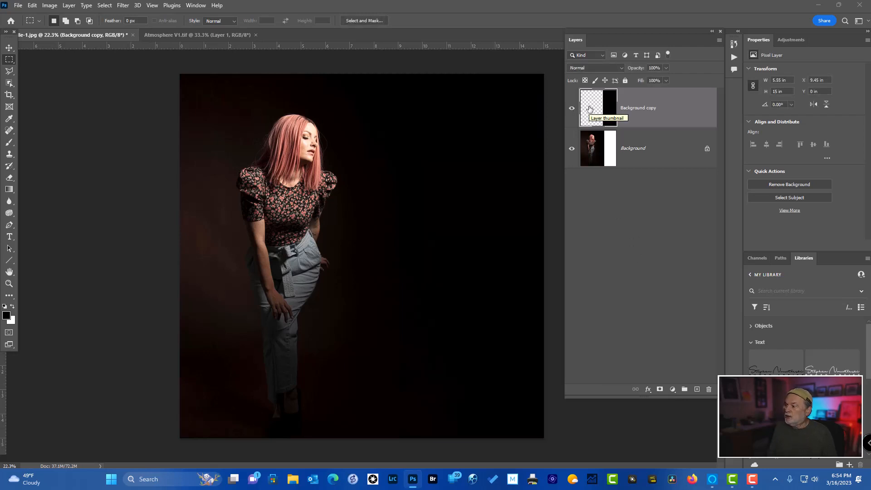
pyautogui.hotkey('ctrl', 'e')
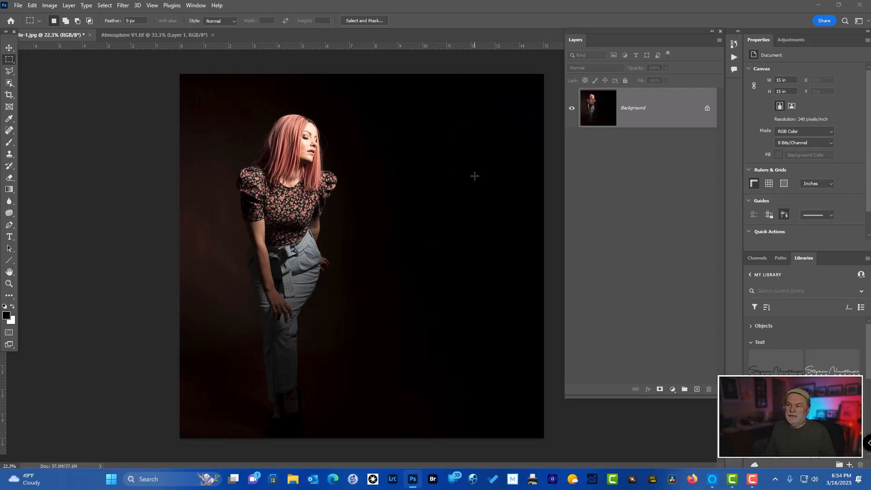
# Switch to Atmosphere V1.tif and compare the full composite with its bottom Layer 1 by hiding and showing all other layers
pyautogui.click(153, 34)
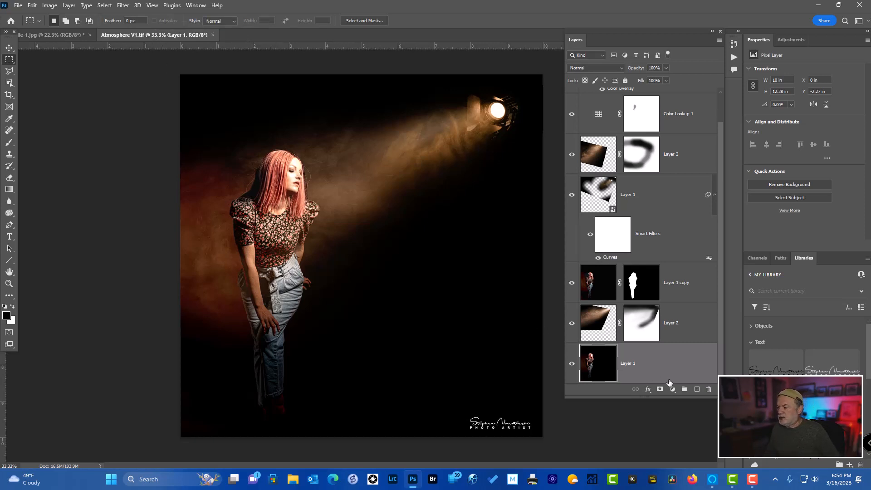
pyautogui.click(572, 365)
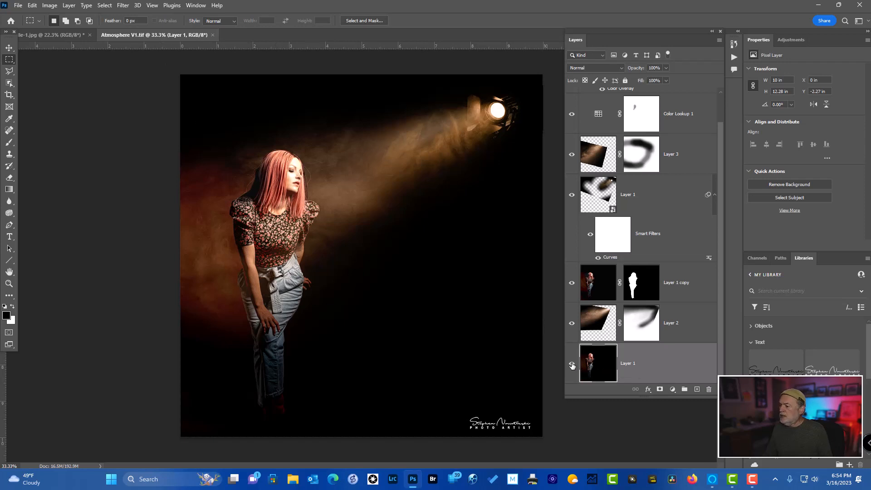
pyautogui.click(572, 366)
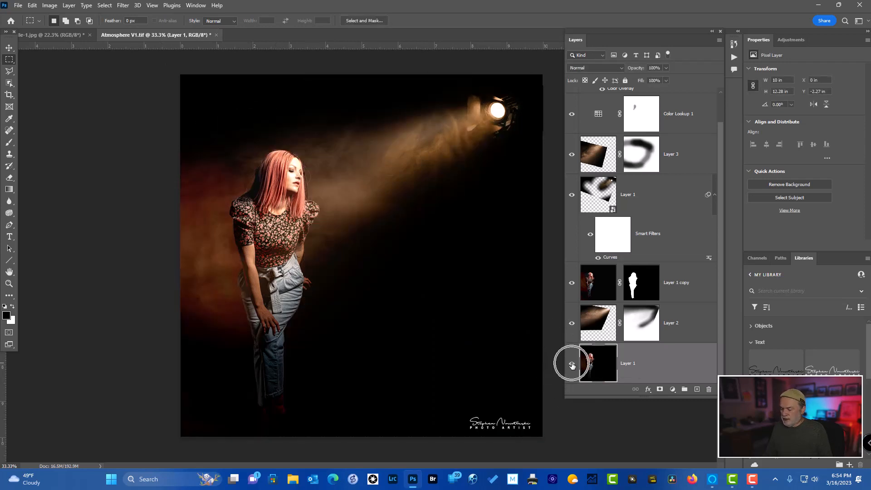
pyautogui.keyDown('alt'); pyautogui.click(572, 366); pyautogui.keyUp('alt')
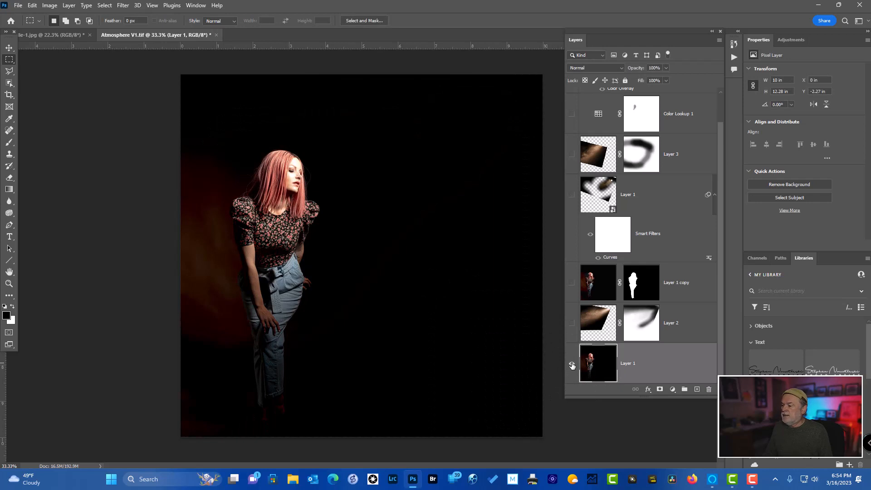
pyautogui.keyDown('alt'); pyautogui.click(572, 365); pyautogui.keyUp('alt')
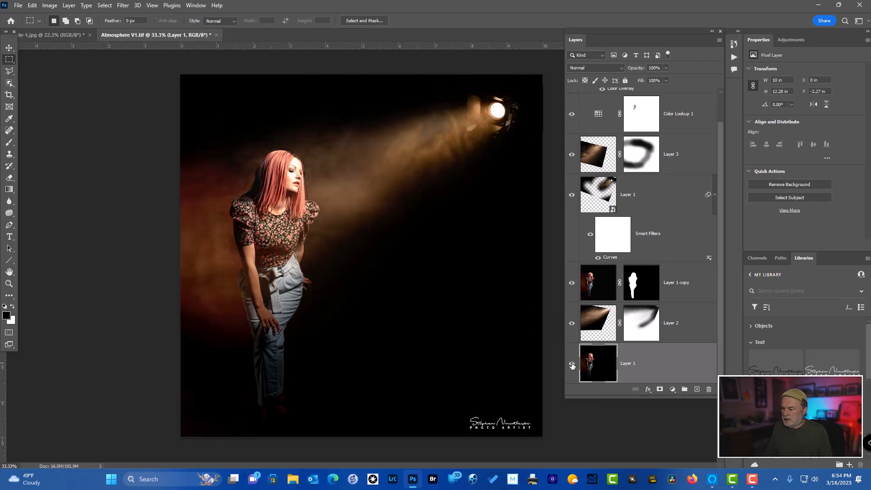
pyautogui.keyDown('alt'); pyautogui.click(572, 365); pyautogui.keyUp('alt')
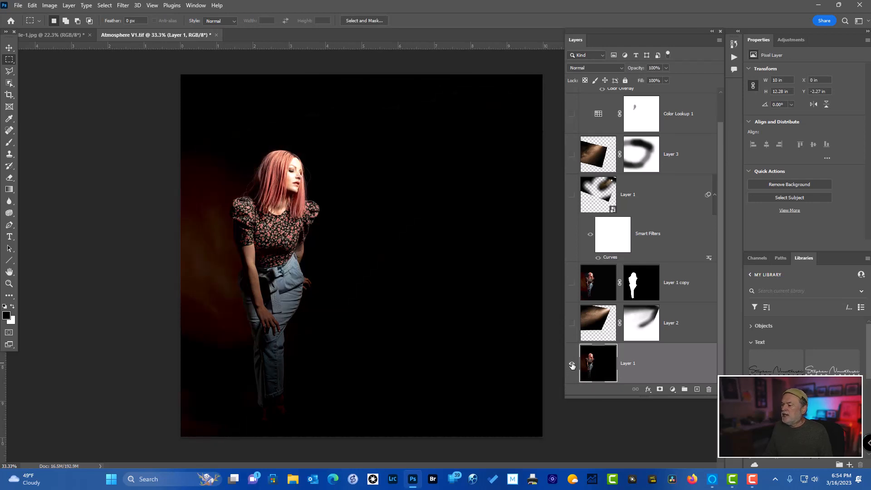
# Show Layer 2 above the base layer and examine its blend mode, opacity and layer mask
pyautogui.click(572, 323)
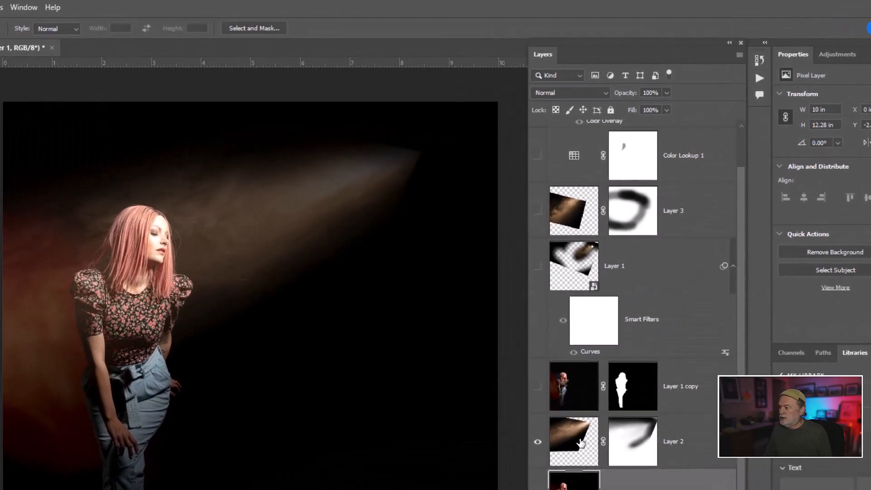
pyautogui.click(603, 322)
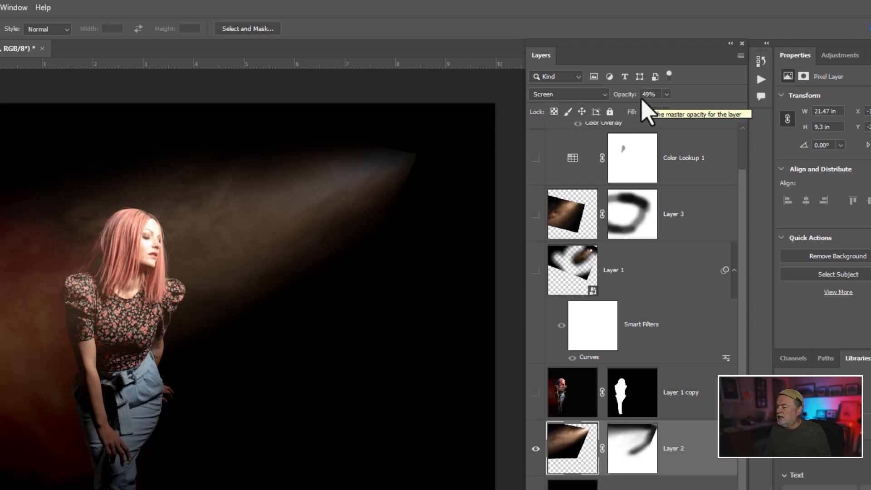
pyautogui.keyDown('alt'); pyautogui.click(633, 447); pyautogui.keyUp('alt')
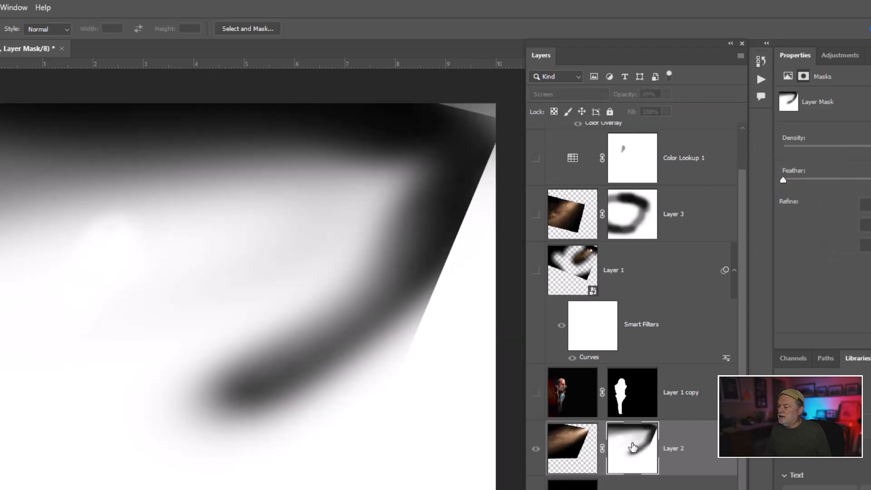
pyautogui.click(561, 450)
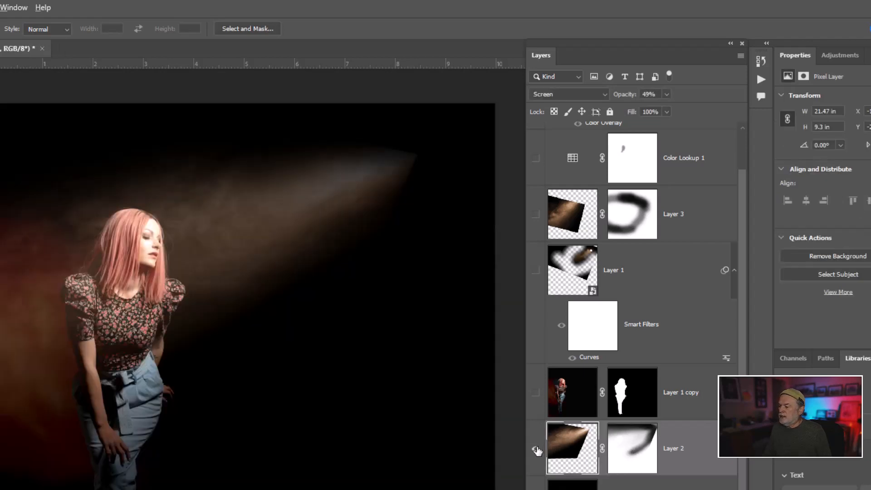
# Inspect Layer 2 alone at 100% opacity with its mask off and on, and restore its 49% opacity and the base layer
pyautogui.keyDown('alt'); pyautogui.click(535, 449); pyautogui.keyUp('alt')
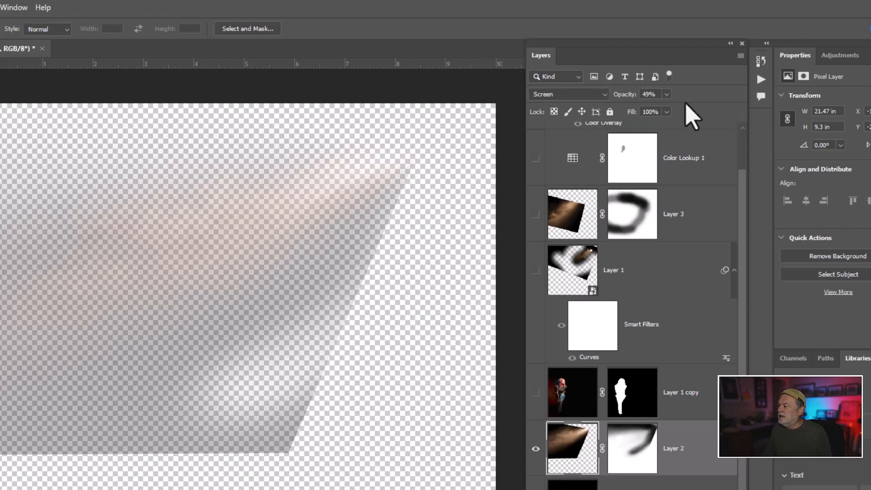
pyautogui.moveTo(625, 96); pyautogui.dragTo(713, 110)
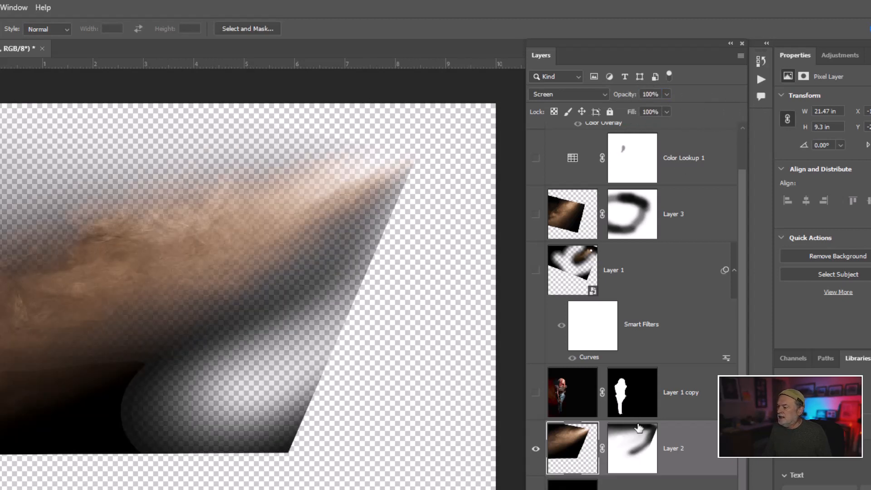
pyautogui.keyDown('shift'); pyautogui.click(639, 450); pyautogui.keyUp('shift')
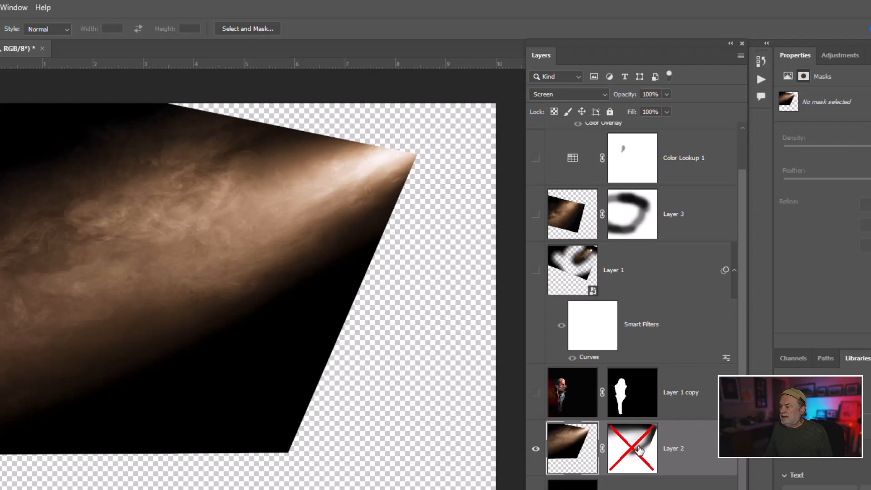
pyautogui.keyDown('shift'); pyautogui.click(639, 450); pyautogui.keyUp('shift')
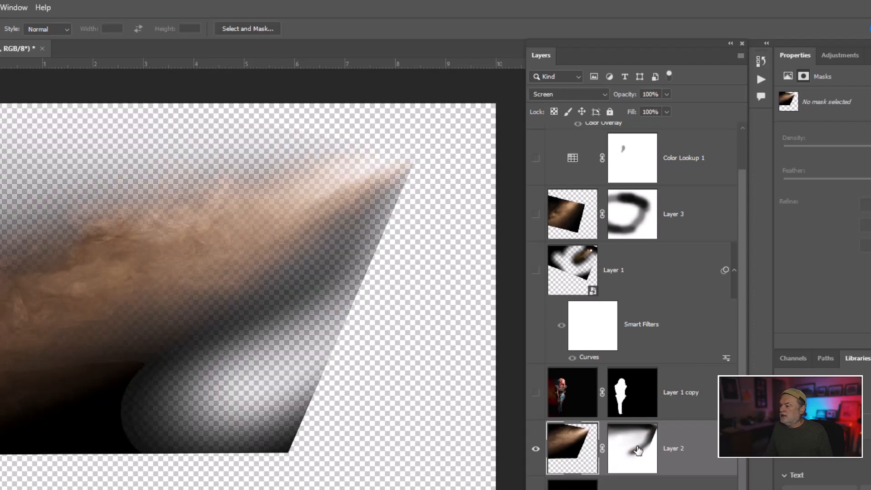
pyautogui.moveTo(619, 97); pyautogui.dragTo(622, 151)
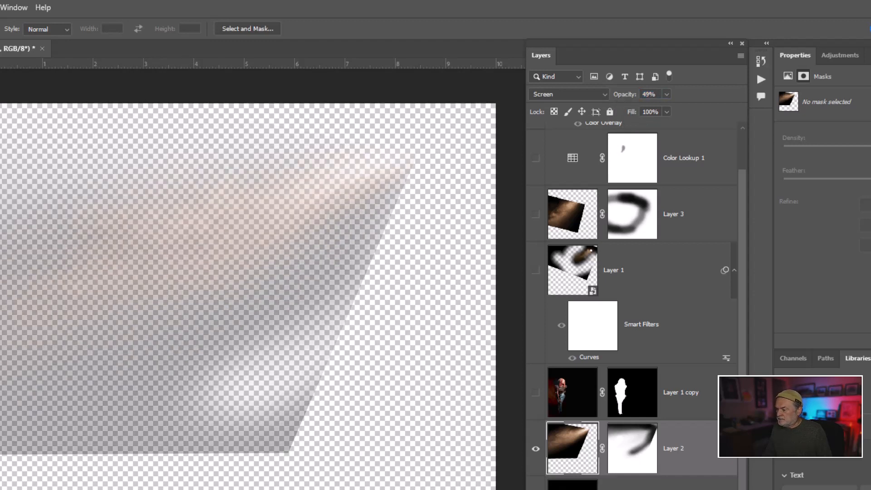
pyautogui.click(536, 489)
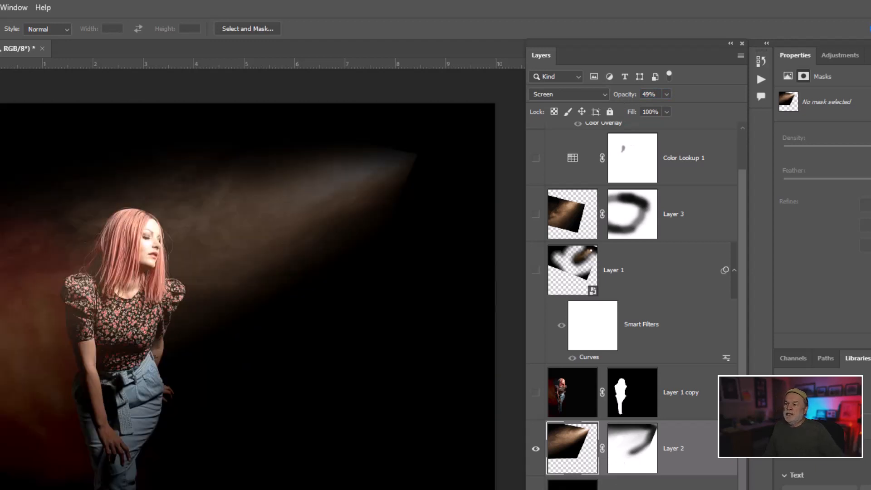
# Show and select Layer 1 copy, and compare the image with and without this masked cutout of the woman
pyautogui.click(537, 394)
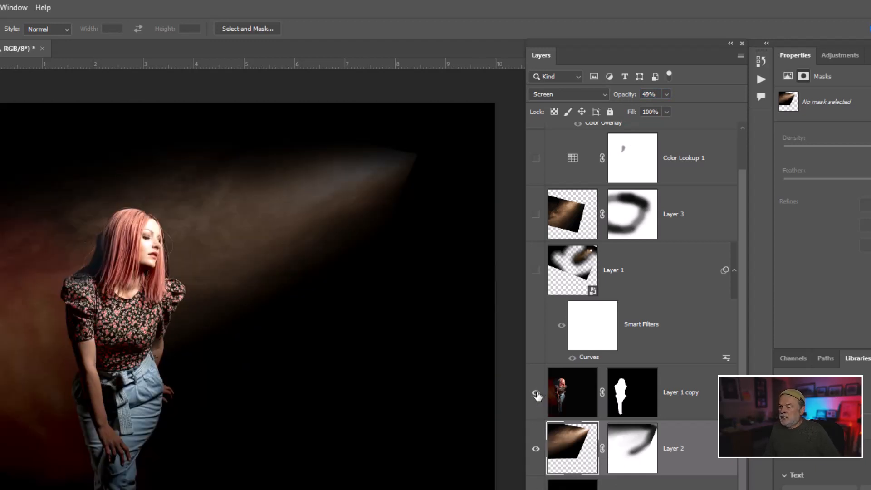
pyautogui.click(567, 395)
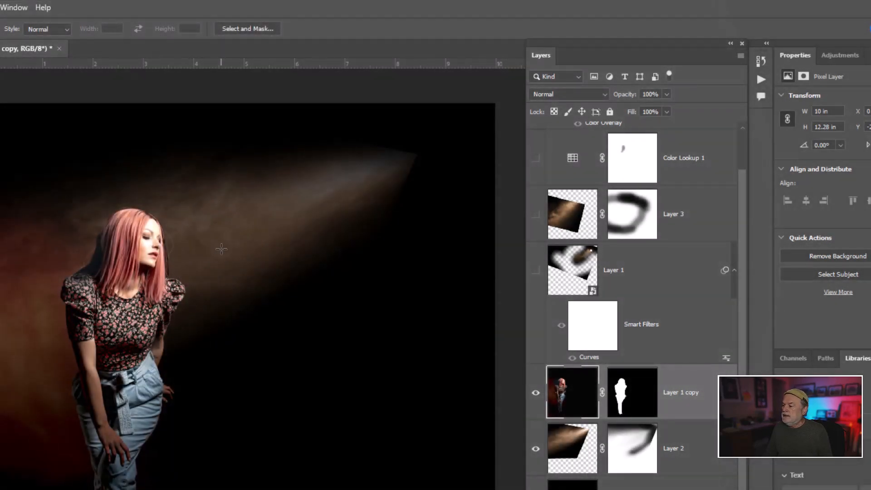
pyautogui.click(536, 393)
pyautogui.click(536, 393)
pyautogui.click(536, 393)
pyautogui.click(536, 393)
pyautogui.click(536, 393)
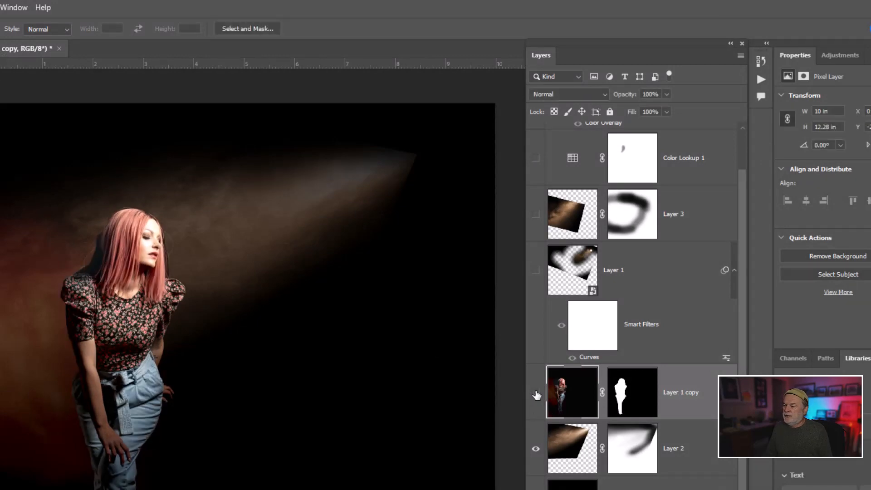
pyautogui.click(536, 394)
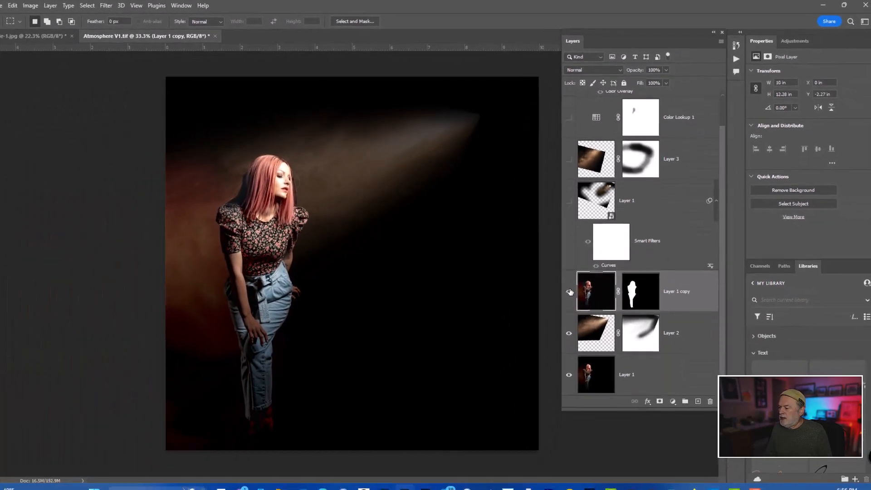
# Hide Layer 1 copy, select the woman on the bottom Layer 1 with Select Subject, and open the selection in Select and Mask
pyautogui.click(542, 373)
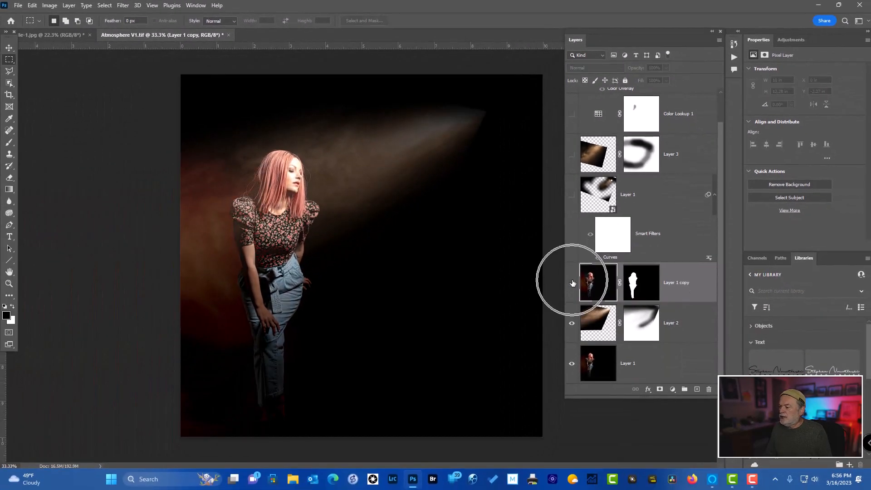
pyautogui.click(600, 366)
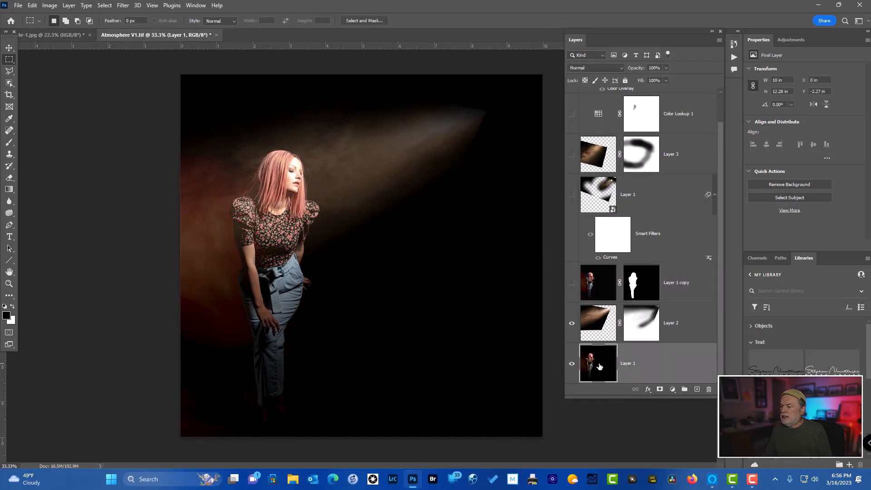
pyautogui.click(10, 83)
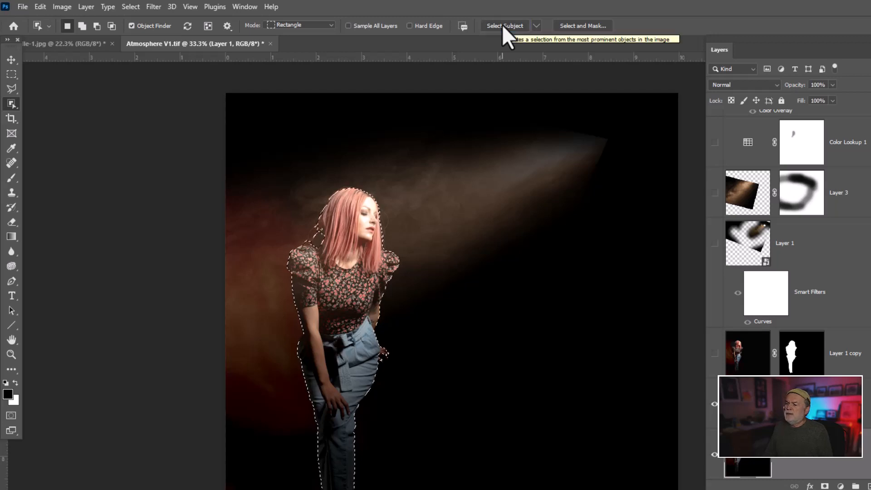
pyautogui.click(586, 26)
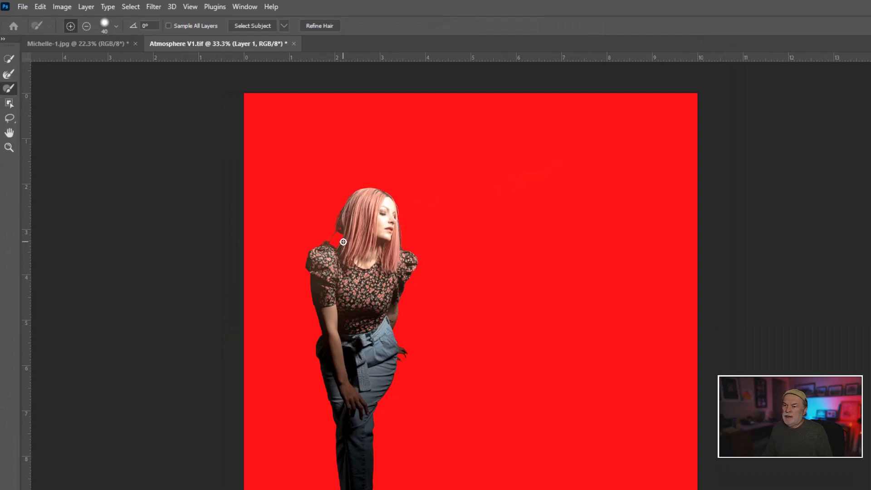
# Refine the hair edge above the woman's shoulder with the Refine Edge Brush and output the selection to New Layer with Layer Mask
pyautogui.click(9, 75)
pyautogui.moveTo(347, 238)
pyautogui.mouseDown()
pyautogui.moveTo(347, 230)
pyautogui.moveTo(333, 250)
pyautogui.mouseUp()
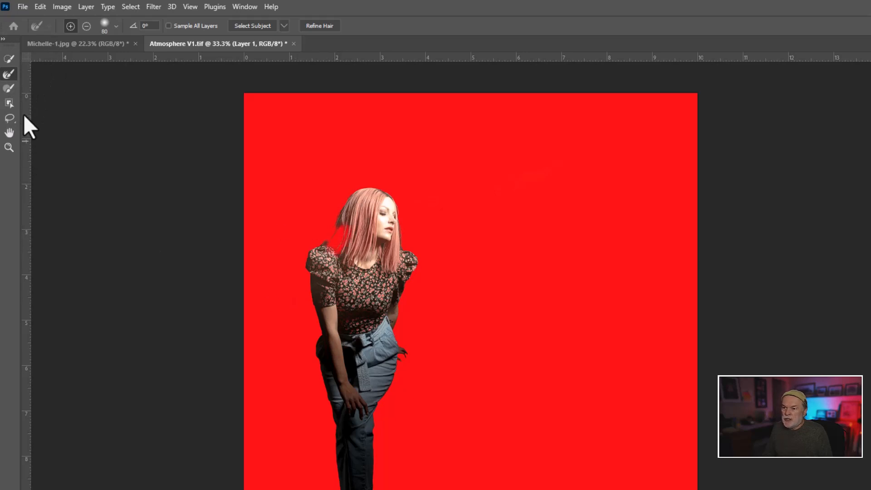
pyautogui.click(10, 87)
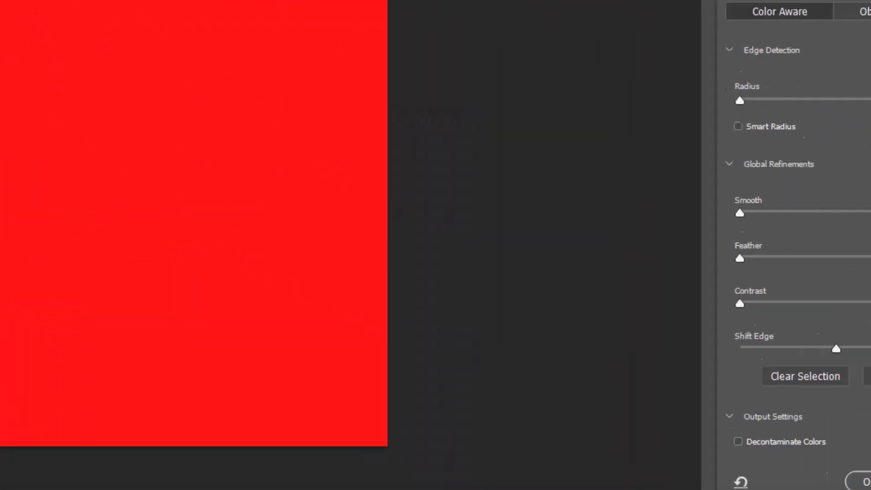
pyautogui.moveTo(869, 258); pyautogui.dragTo(868, 315)
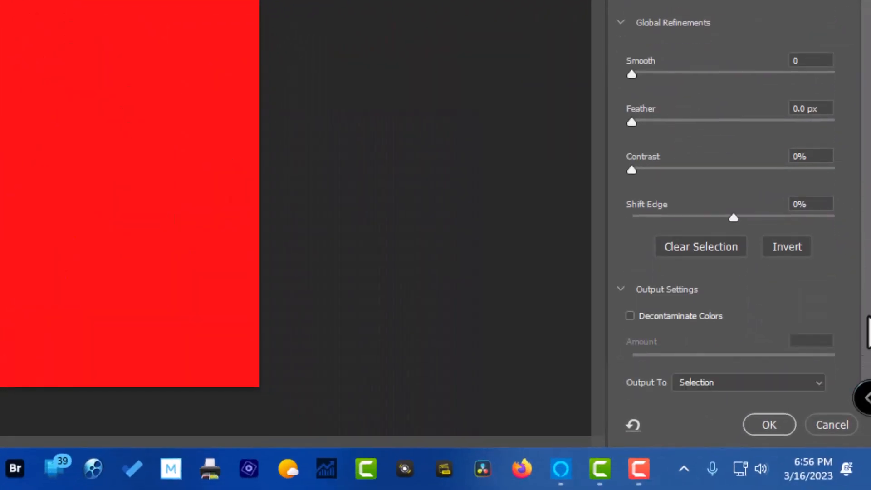
pyautogui.click(818, 383)
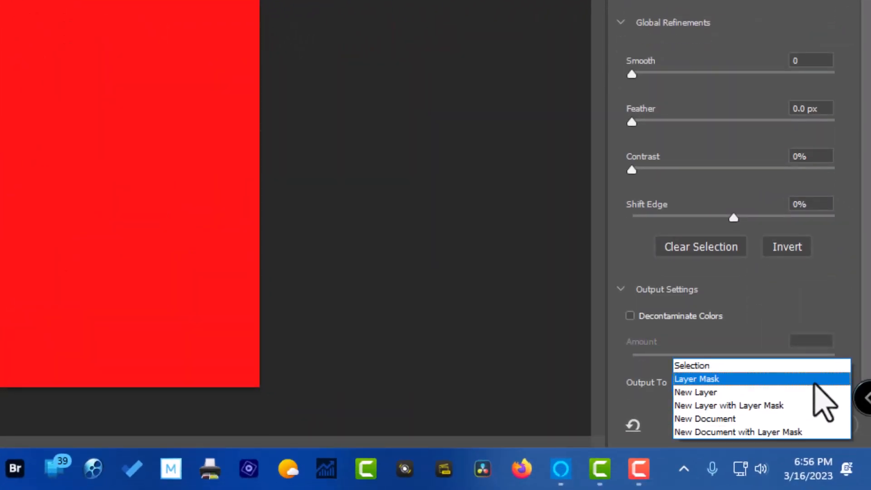
pyautogui.click(728, 405)
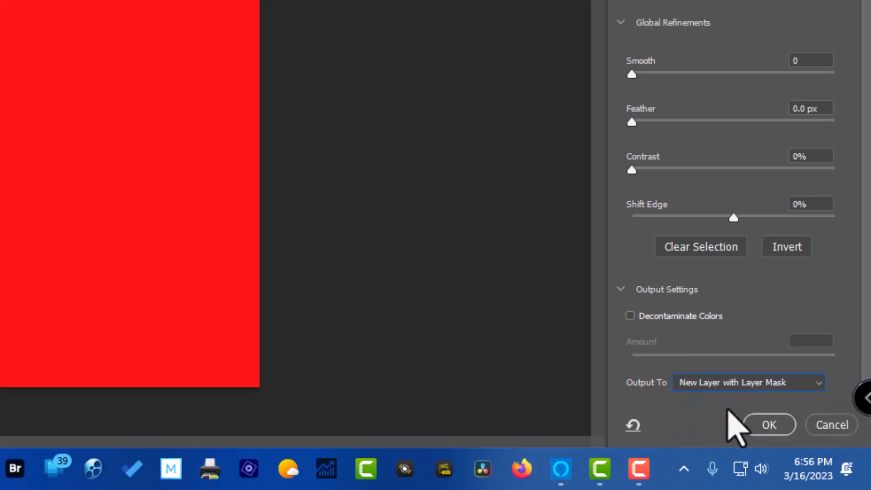
pyautogui.click(764, 424)
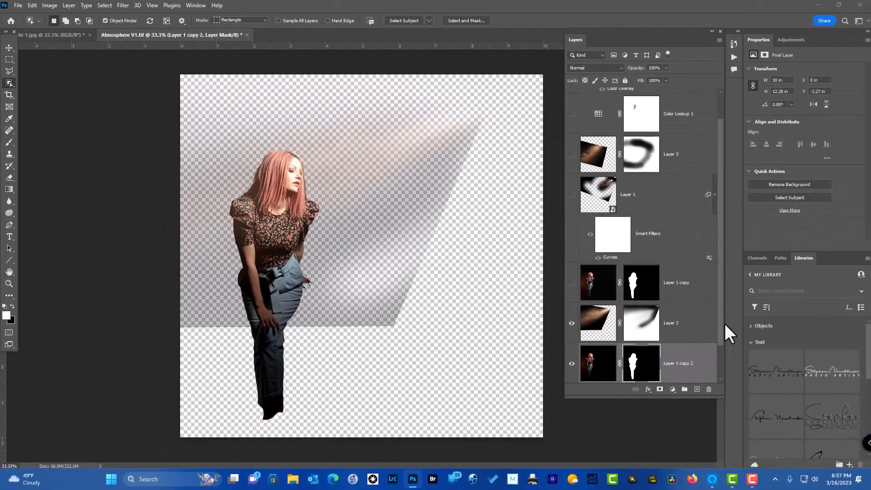
# Move the new masked cutout layer, Layer 1 copy 2, above Layer 2 and show the bottom Layer 1 again
pyautogui.scroll(-2, 716, 358)
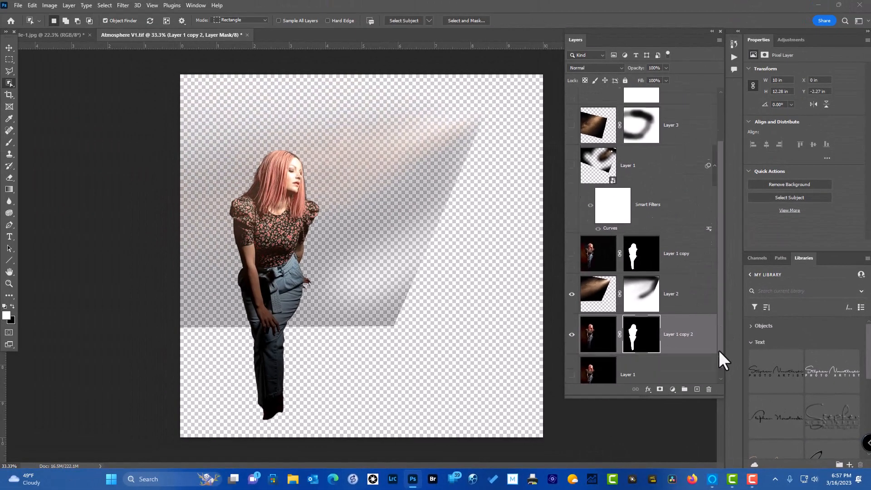
pyautogui.click(602, 330)
pyautogui.doubleClick(599, 320)
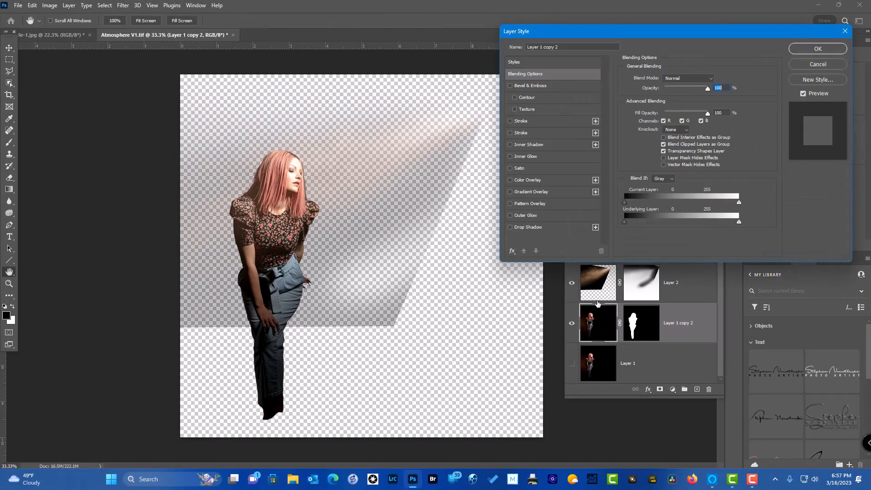
pyautogui.click(819, 65)
pyautogui.moveTo(610, 331); pyautogui.dragTo(602, 272)
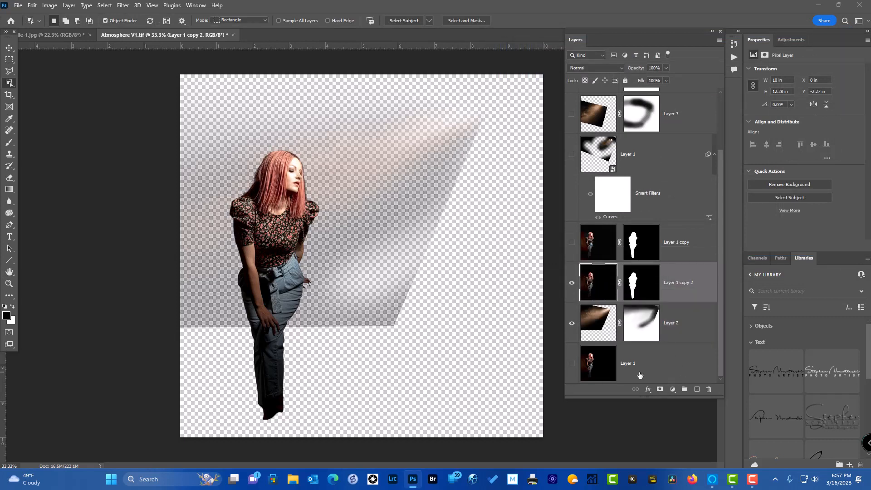
pyautogui.click(572, 363)
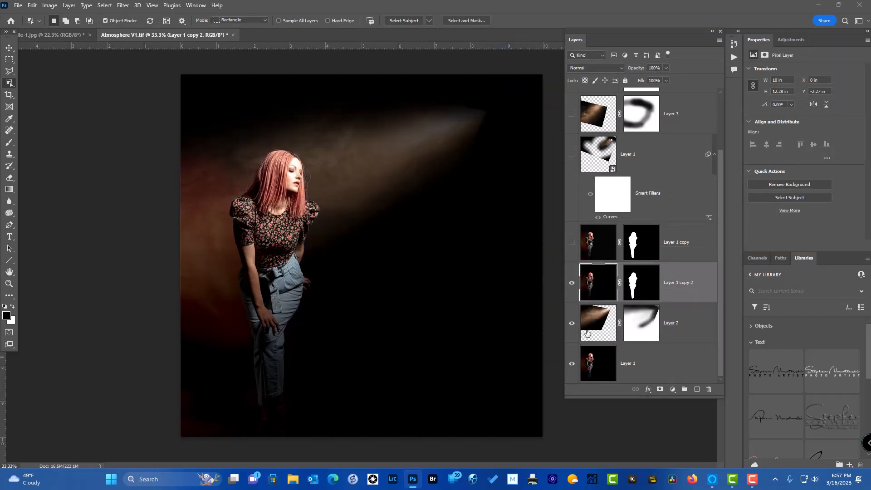
# Compare the image with and without Layer 1 copy 2, show the original Layer 1 copy, and delete Layer 1 copy 2
pyautogui.click(572, 284)
pyautogui.click(572, 283)
pyautogui.click(572, 283)
pyautogui.click(572, 283)
pyautogui.click(572, 243)
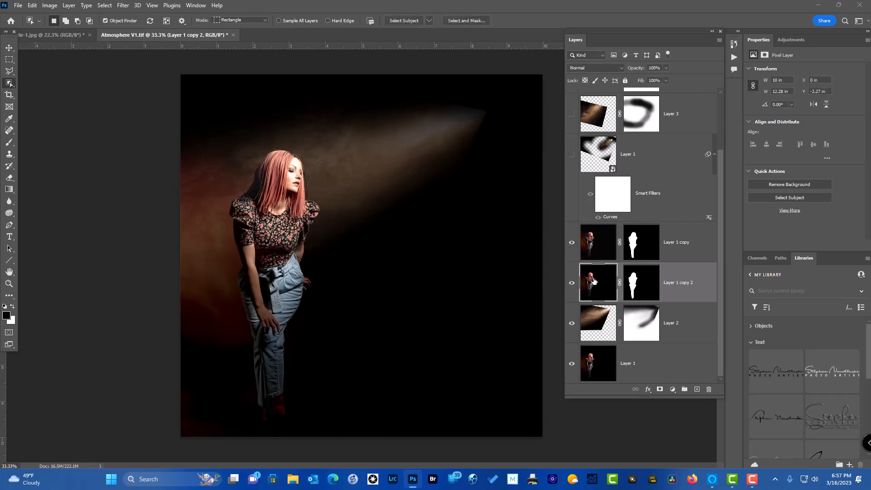
pyautogui.press('Delete')
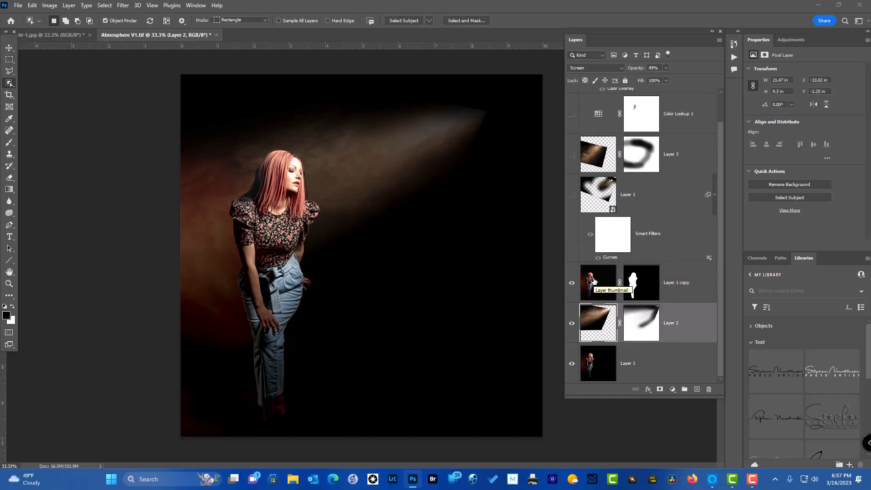
# Compare the image without and with Layer 1 copy, and show the spotlight smart object Layer 1 above it
pyautogui.click(572, 283)
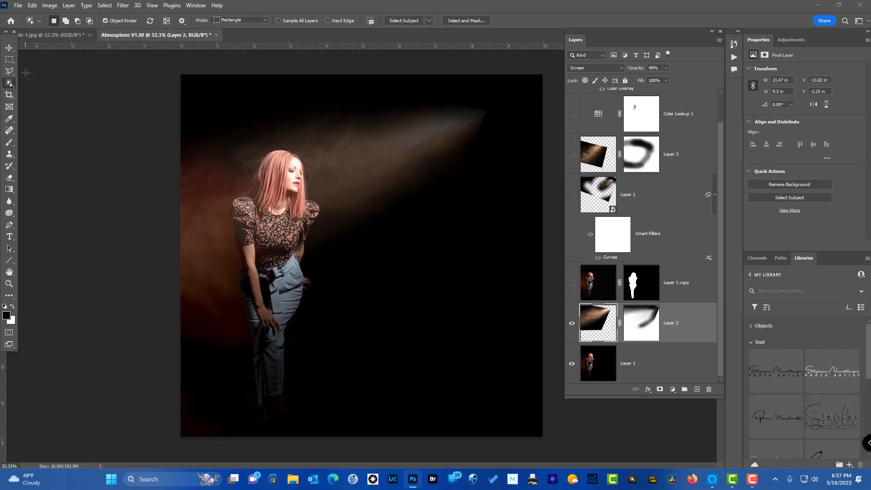
pyautogui.click(8, 45)
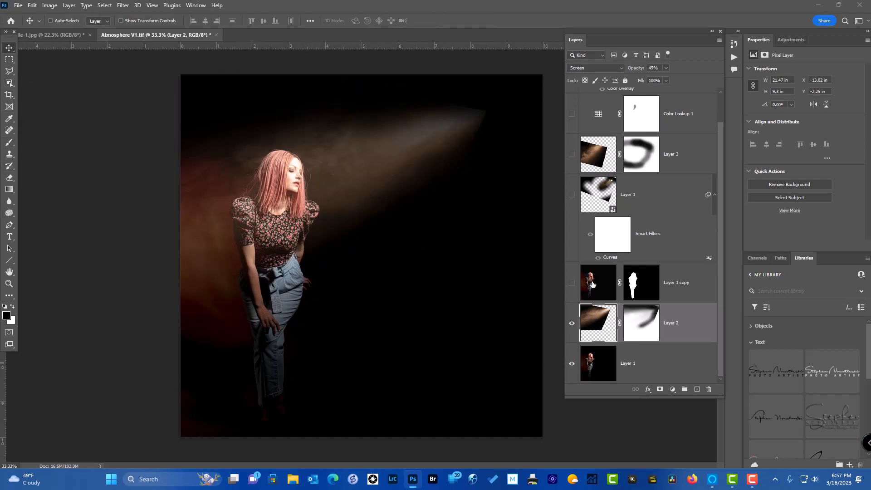
pyautogui.click(573, 283)
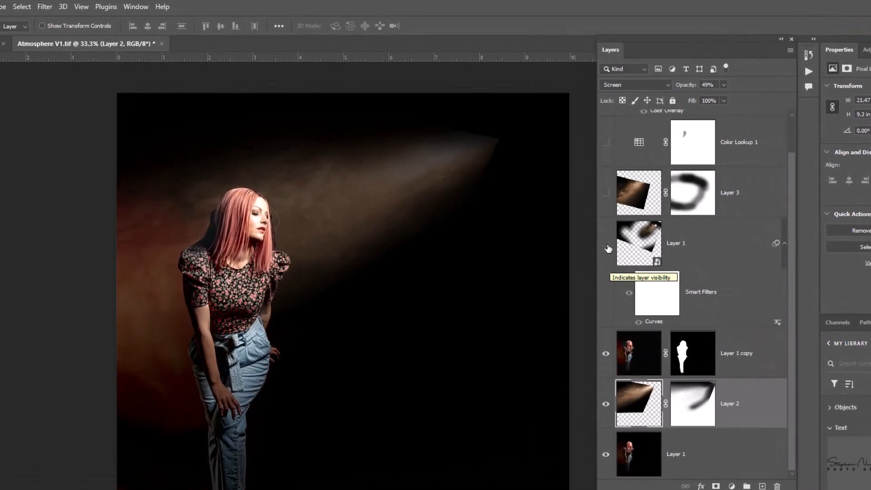
pyautogui.click(606, 242)
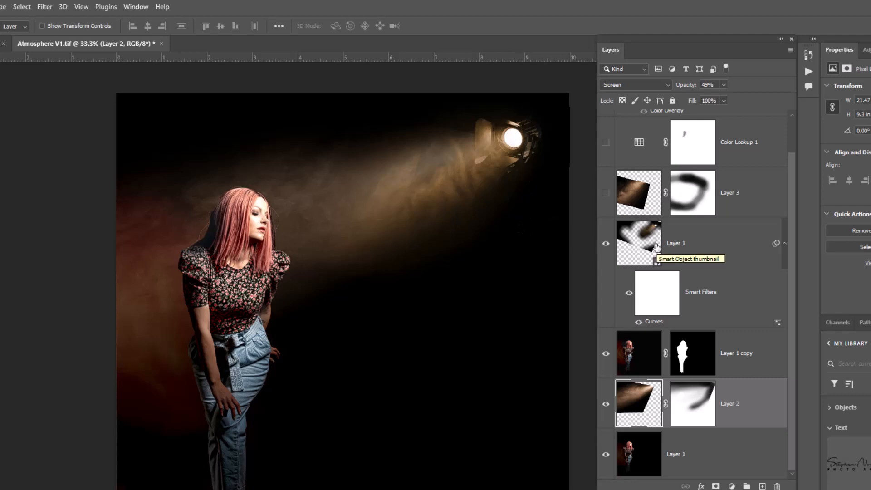
# Open the contents of the spotlight smart object Layer 1, compare them without and with the mask, and close the document, saving it
pyautogui.click(656, 247)
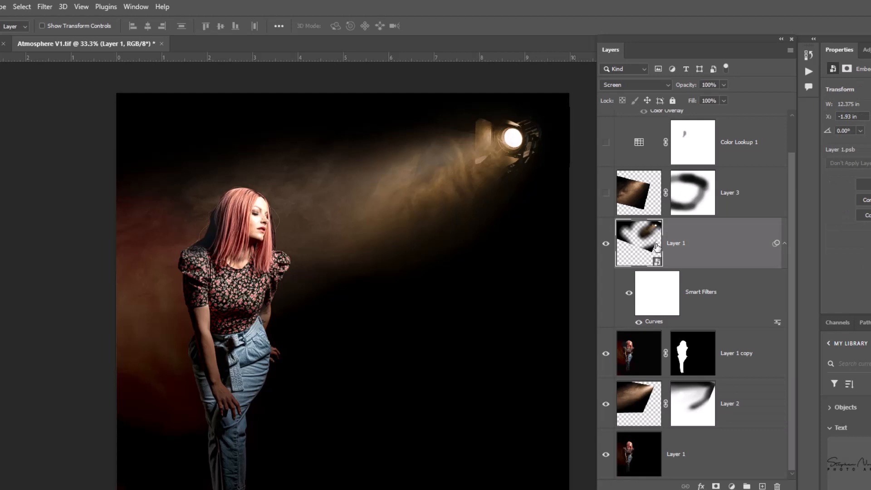
pyautogui.doubleClick(657, 247)
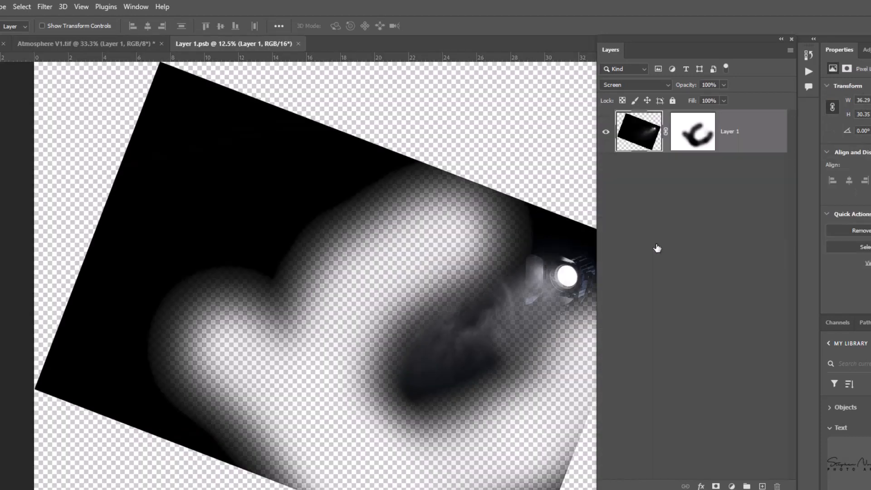
pyautogui.keyDown('shift'); pyautogui.click(687, 140); pyautogui.keyUp('shift')
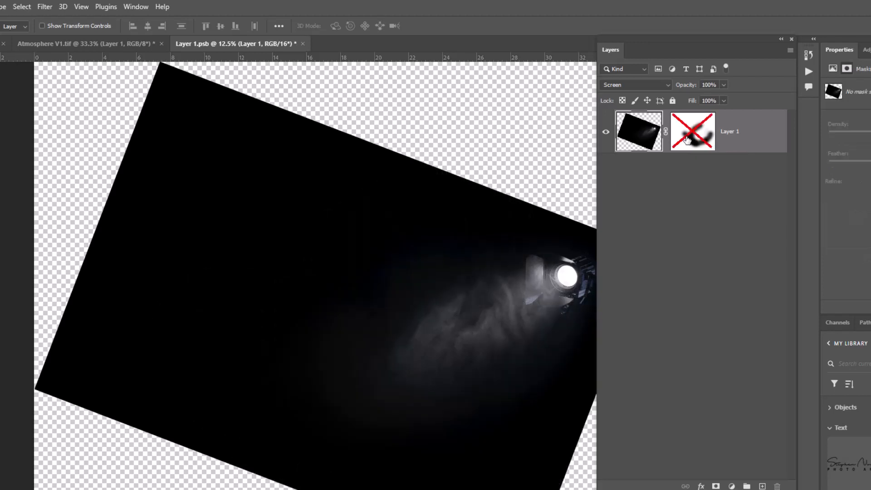
pyautogui.keyDown('shift'); pyautogui.click(687, 140); pyautogui.keyUp('shift')
pyautogui.click(632, 136)
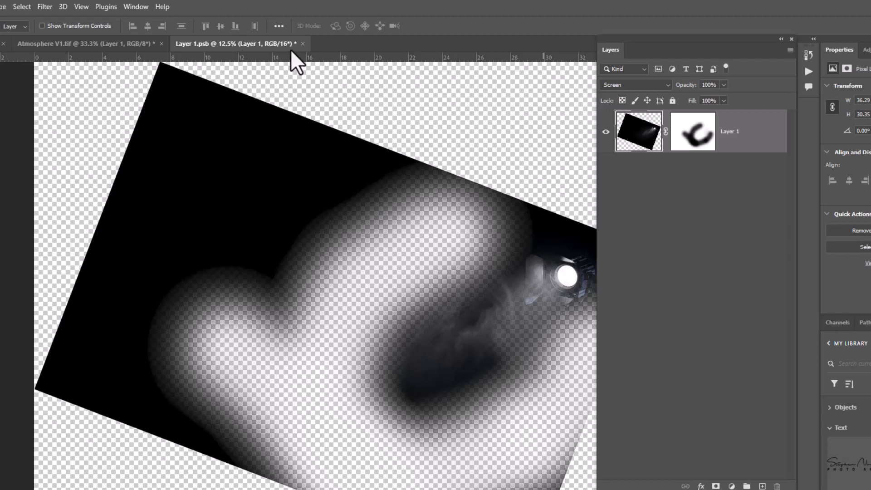
pyautogui.click(303, 44)
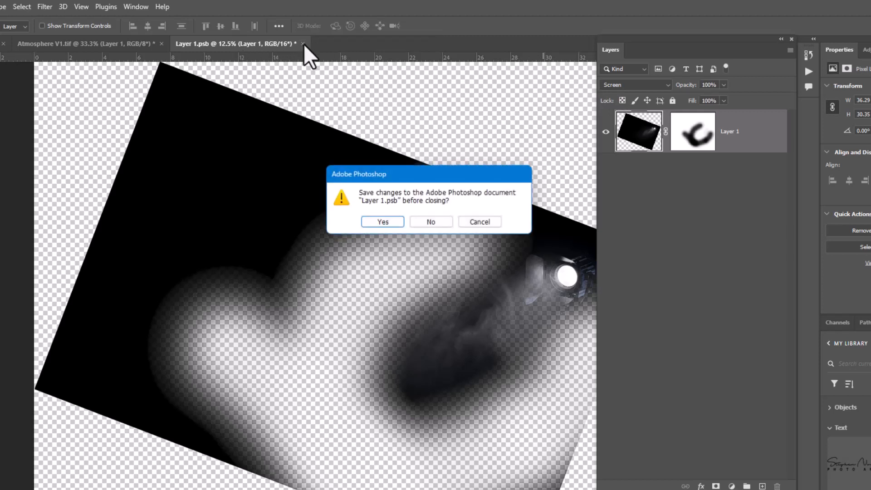
pyautogui.click(398, 222)
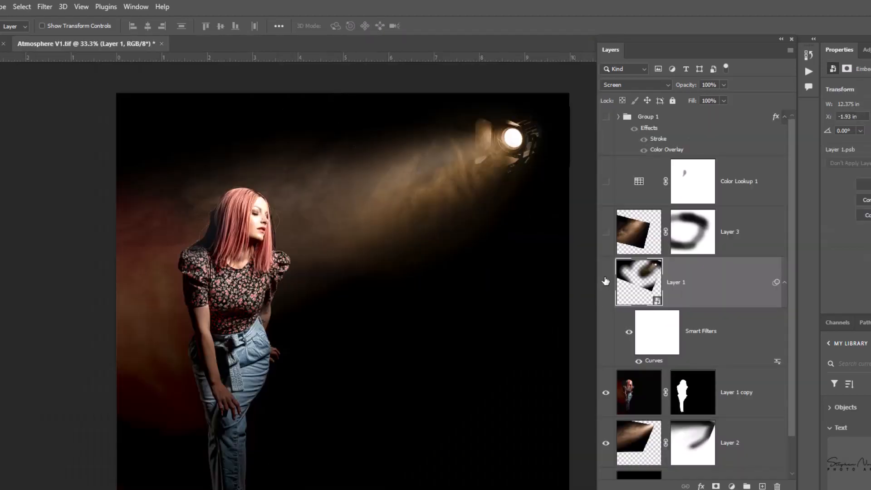
# Compare the image without and with the spotlight smart object Layer 1, and look through the available adjustment layer types
pyautogui.click(605, 282)
pyautogui.click(606, 282)
pyautogui.click(731, 486)
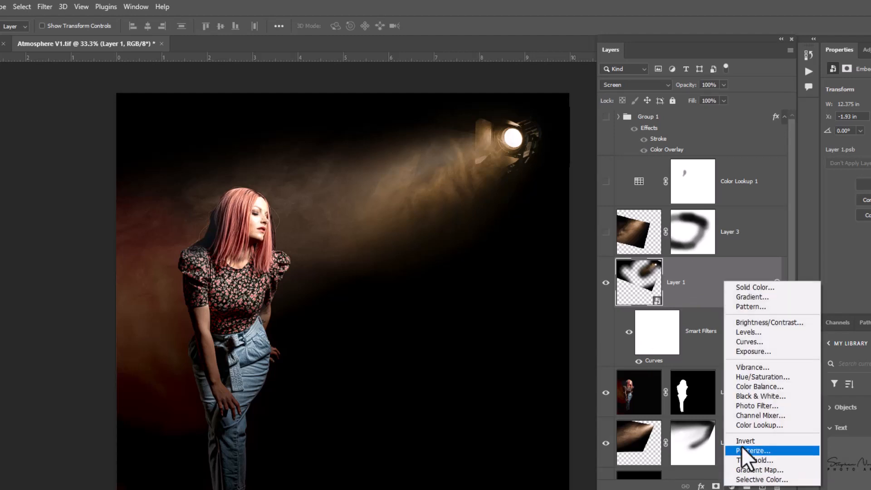
pyautogui.click(655, 359)
# Open the spotlight layer's Curves smart filter and try raising the Red curve's midpoint to input 101, output 159
pyautogui.doubleClick(654, 361)
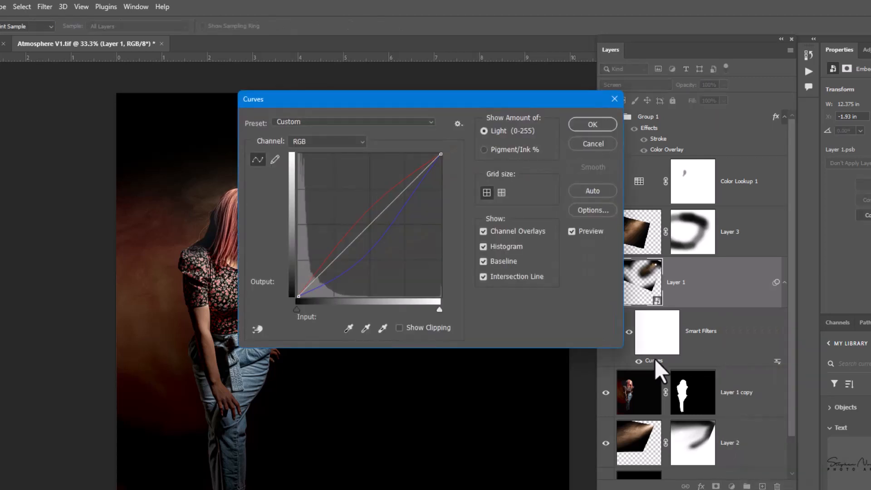
pyautogui.moveTo(456, 92); pyautogui.dragTo(554, 93)
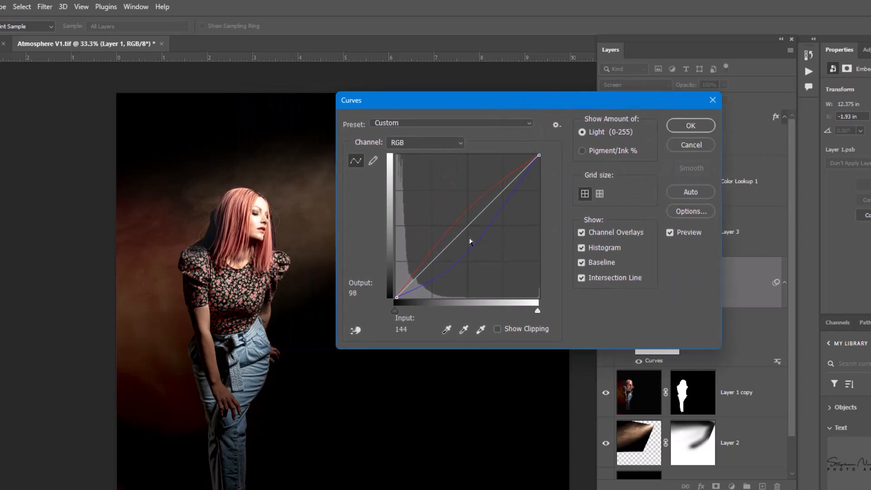
pyautogui.click(459, 146)
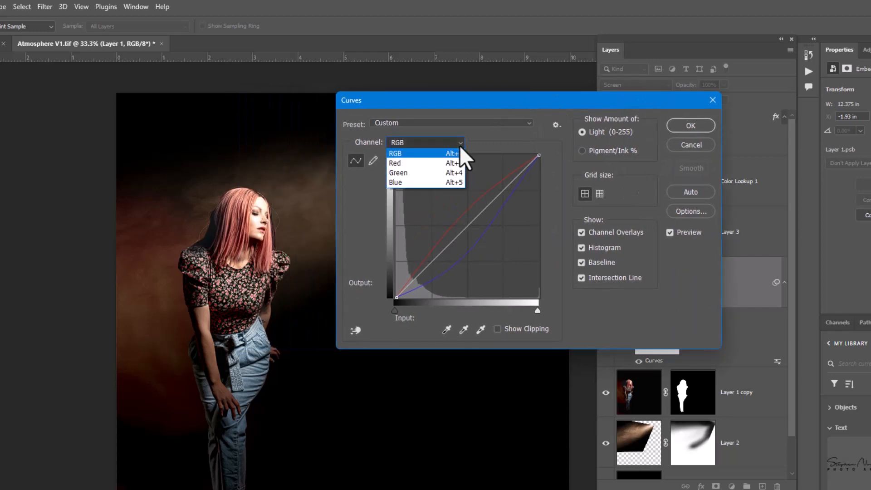
pyautogui.click(446, 163)
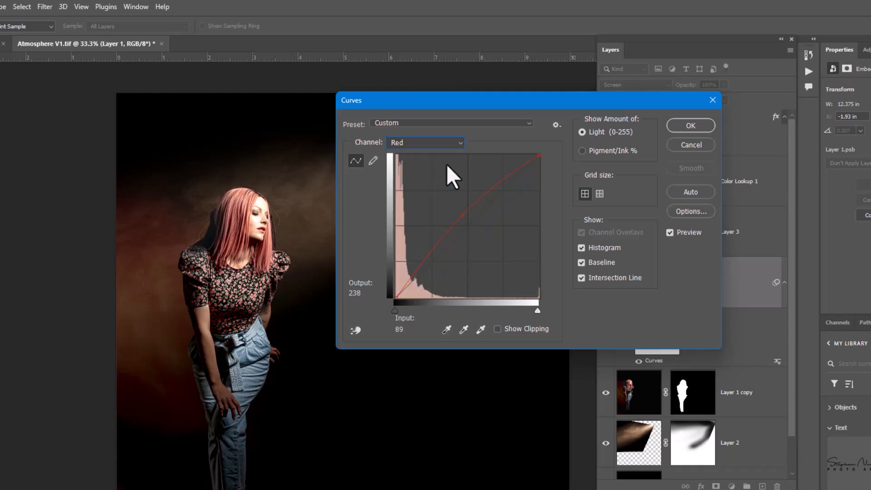
pyautogui.moveTo(463, 214); pyautogui.dragTo(453, 208)
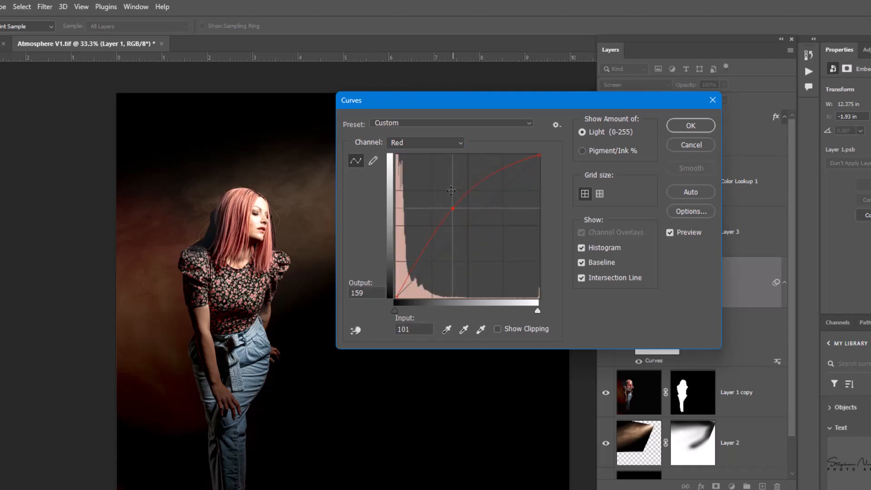
pyautogui.moveTo(451, 106); pyautogui.dragTo(581, 111)
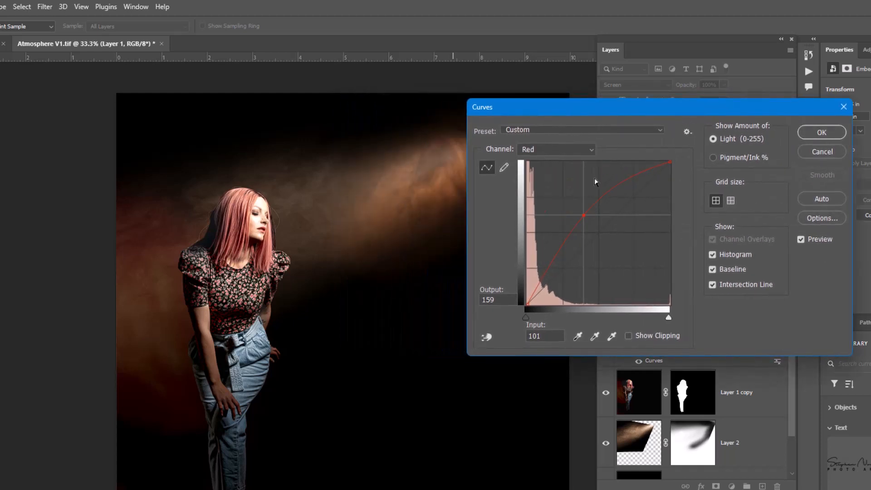
pyautogui.moveTo(584, 214)
pyautogui.mouseDown()
pyautogui.moveTo(569, 206)
pyautogui.moveTo(586, 218)
pyautogui.mouseUp()
# Try moving the Blue curve's middle point to input 160, output 119, and cancel all the Curves changes
pyautogui.click(585, 148)
pyautogui.click(573, 190)
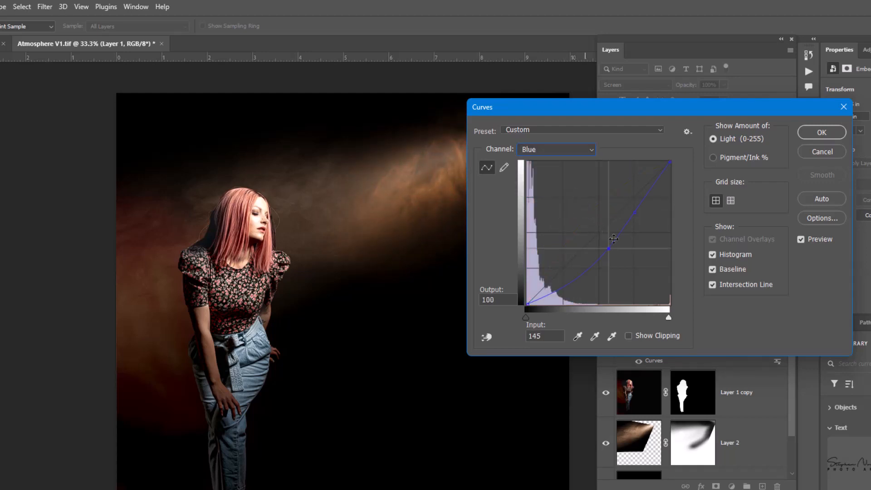
pyautogui.moveTo(609, 247)
pyautogui.mouseDown()
pyautogui.moveTo(630, 258)
pyautogui.moveTo(617, 237)
pyautogui.mouseUp()
pyautogui.moveTo(616, 110); pyautogui.dragTo(574, 105)
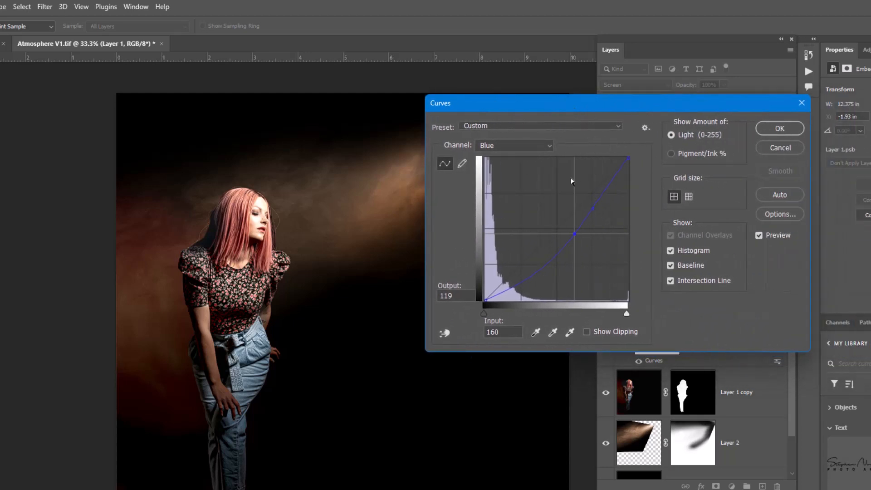
pyautogui.click(781, 148)
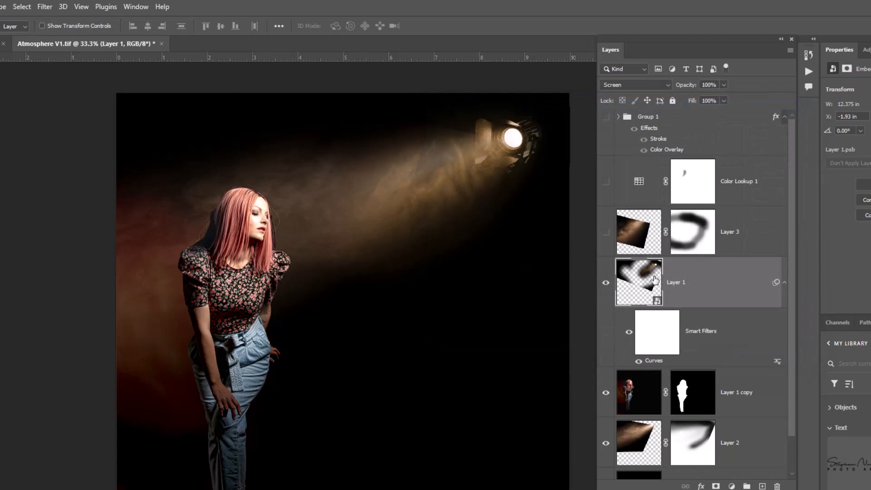
# Show and select the haze Layer 3, and compare the image without and with the layer and its mask
pyautogui.click(607, 233)
pyautogui.click(626, 234)
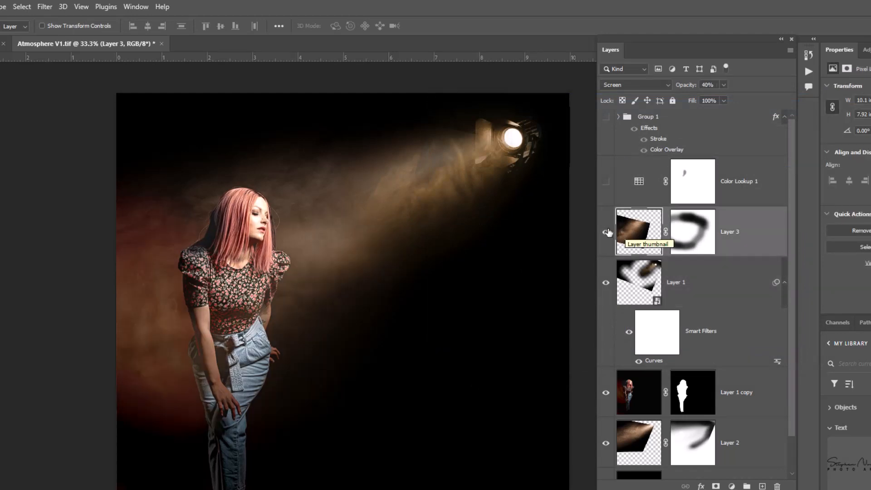
pyautogui.click(606, 232)
pyautogui.click(607, 233)
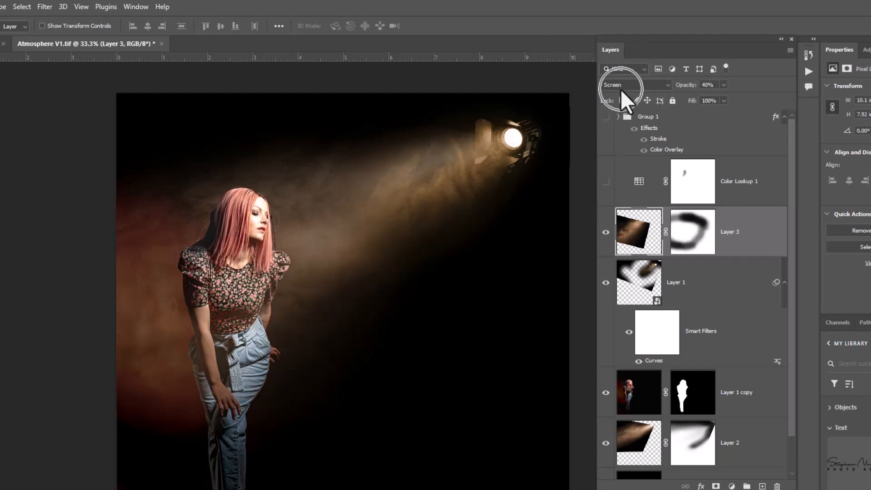
pyautogui.keyDown('shift'); pyautogui.click(691, 235); pyautogui.keyUp('shift')
pyautogui.keyDown('shift'); pyautogui.click(690, 234); pyautogui.keyUp('shift')
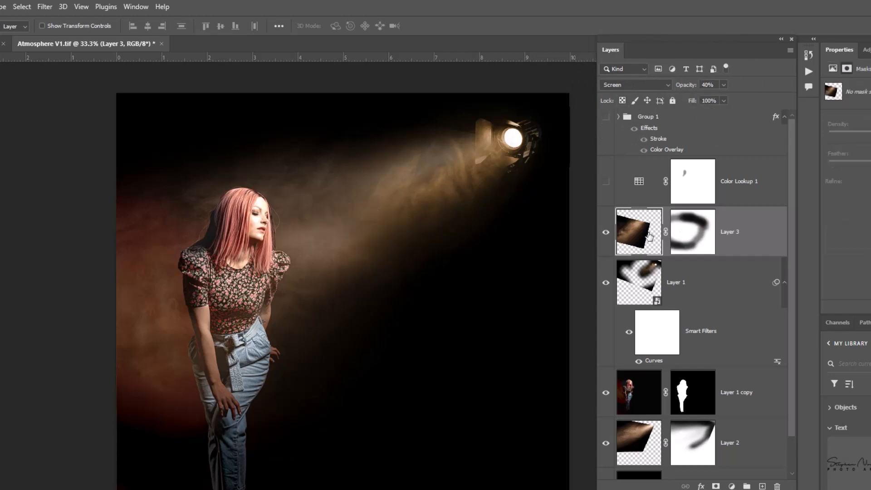
# Isolate Layer 3 at 100% opacity and compare it with its mask disabled and enabled
pyautogui.keyDown('alt'); pyautogui.click(606, 232); pyautogui.keyUp('alt')
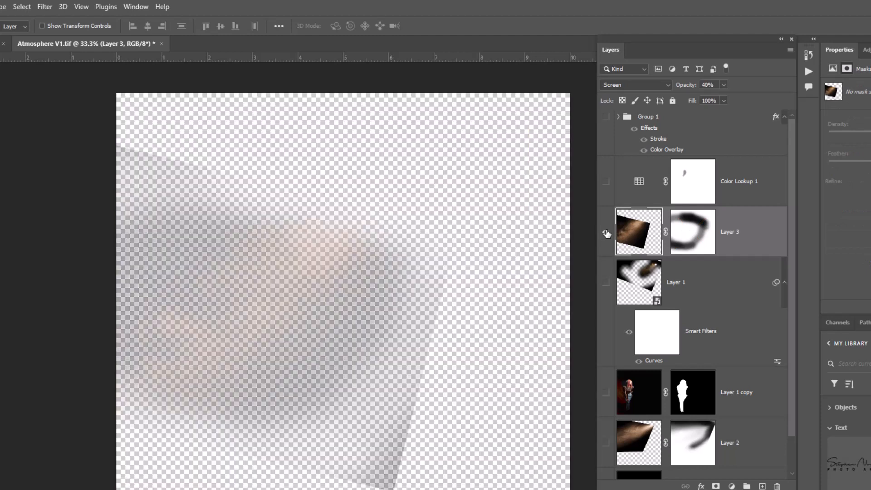
pyautogui.moveTo(686, 90); pyautogui.dragTo(737, 90)
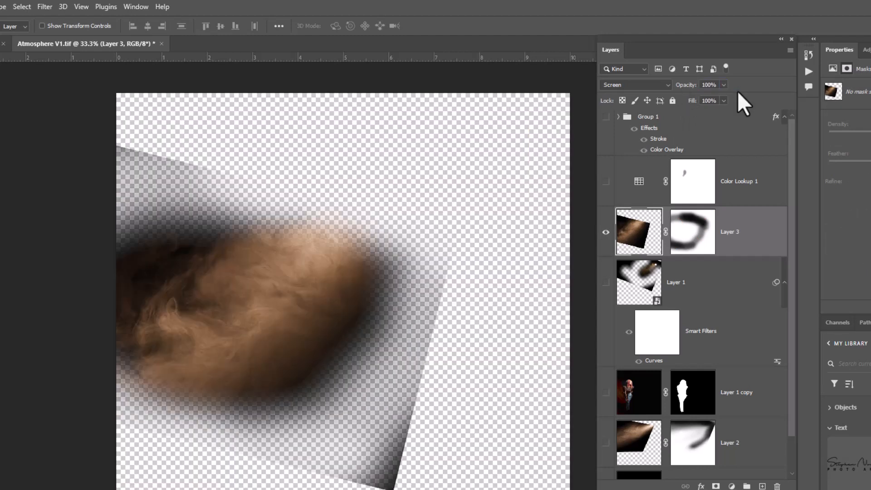
pyautogui.keyDown('shift'); pyautogui.click(700, 233); pyautogui.keyUp('shift')
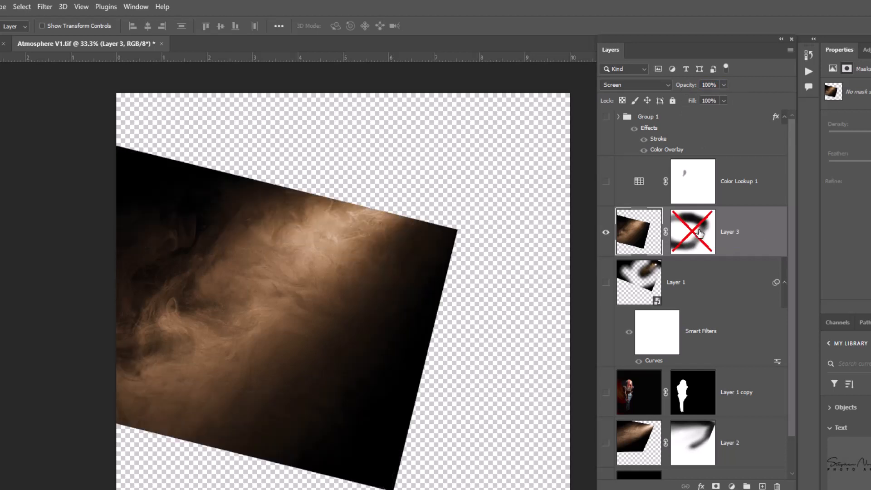
pyautogui.keyDown('shift'); pyautogui.click(700, 233); pyautogui.keyUp('shift')
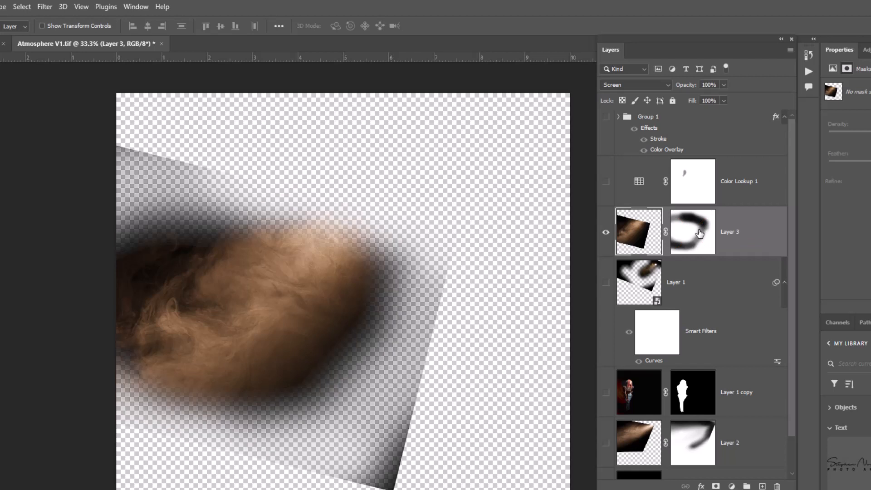
# Set Layer 3's opacity to 49% and show the other layers again
pyautogui.click(646, 234)
pyautogui.moveTo(692, 90); pyautogui.dragTo(685, 88)
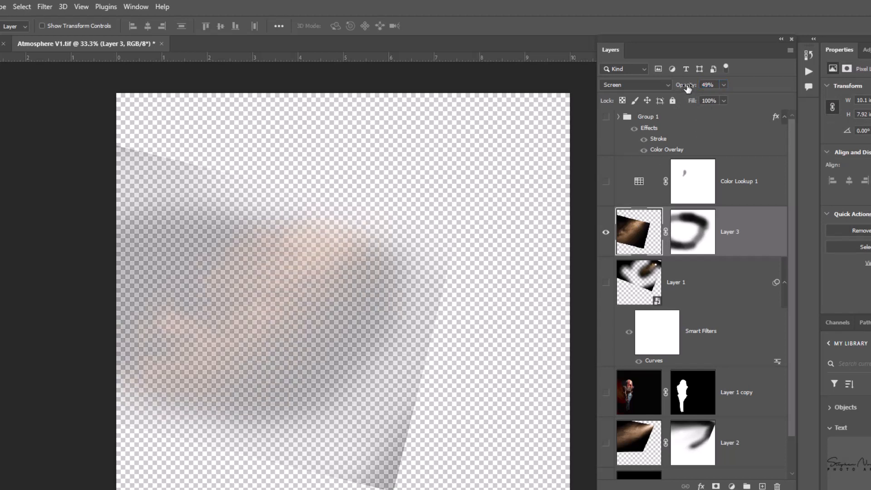
pyautogui.keyDown('alt'); pyautogui.click(608, 233); pyautogui.keyUp('alt')
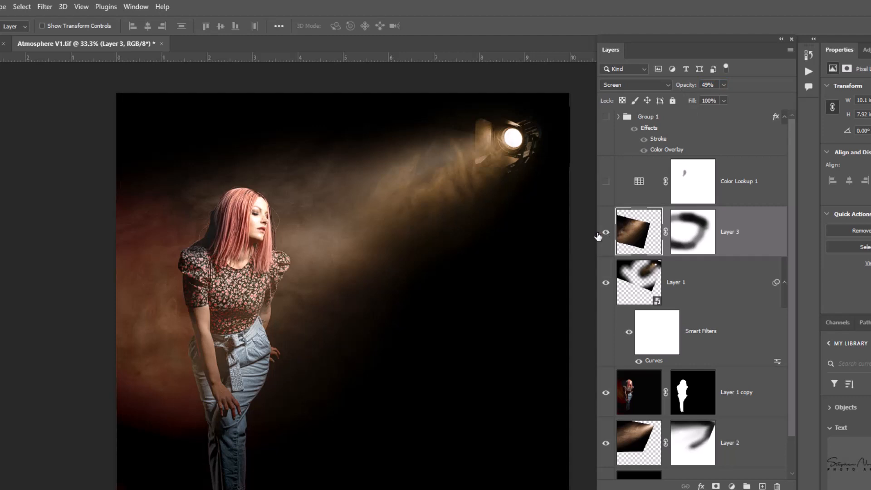
# Compare the image without and with Layer 3, and show Group 1 and the Color Lookup 1 adjustment layer
pyautogui.click(607, 233)
pyautogui.click(606, 234)
pyautogui.click(607, 233)
pyautogui.click(607, 234)
pyautogui.moveTo(790, 246); pyautogui.dragTo(784, 206)
pyautogui.click(606, 117)
pyautogui.click(608, 185)
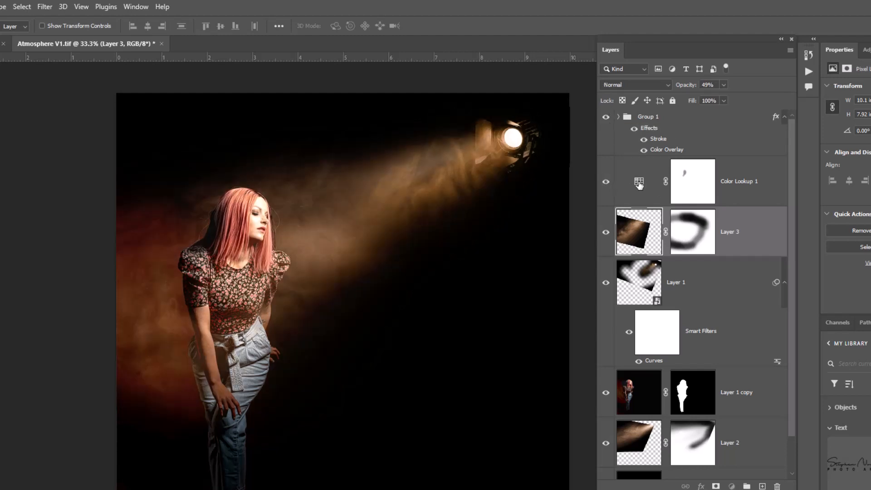
# Select the Color Lookup 1 adjustment layer and apply the Crisp_Warm.look 3DLUT to it
pyautogui.click(639, 182)
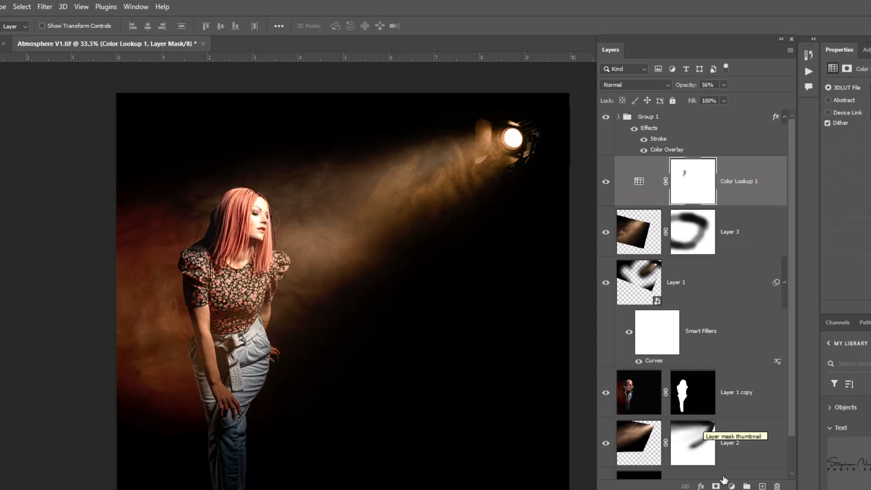
pyautogui.click(731, 486)
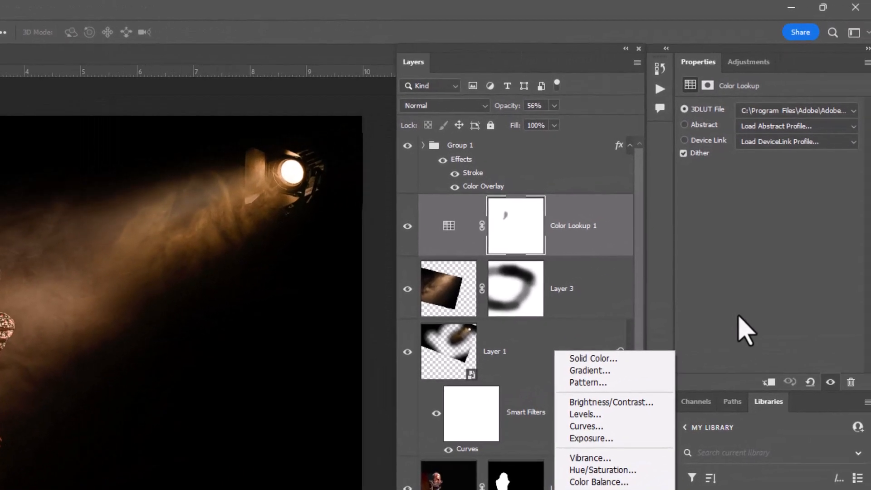
pyautogui.click(736, 317)
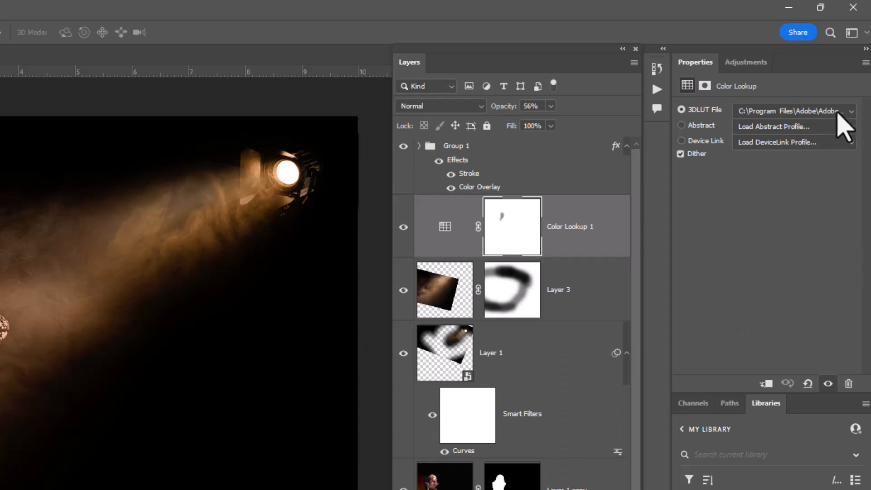
pyautogui.click(851, 112)
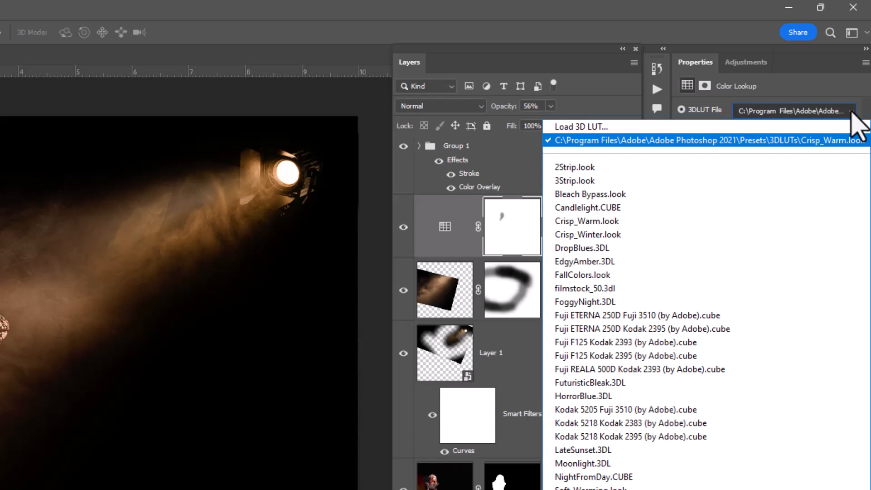
pyautogui.click(614, 222)
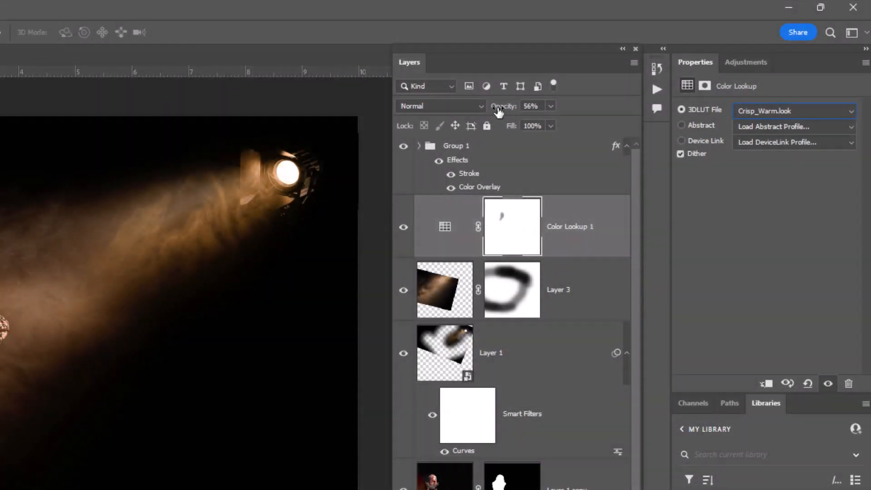
# Try Color Lookup 1 at 100% opacity and lower it to about 56%
pyautogui.moveTo(498, 111); pyautogui.dragTo(571, 119)
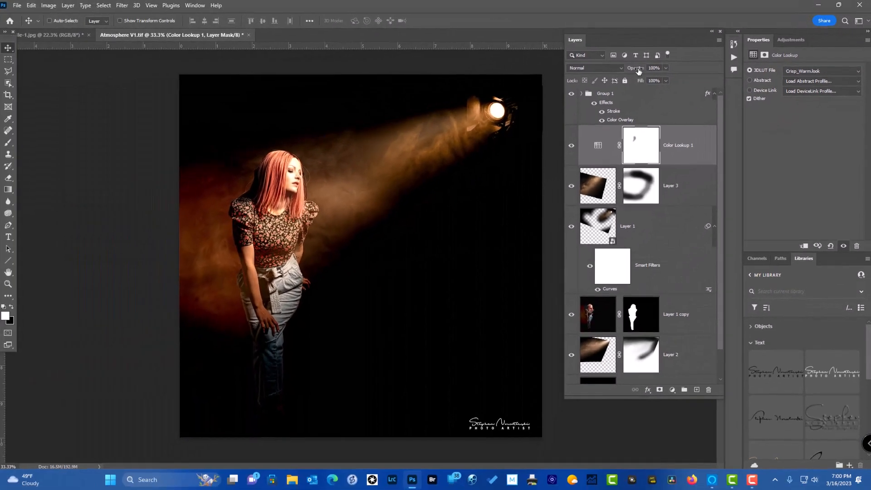
pyautogui.moveTo(516, 107); pyautogui.dragTo(509, 108)
pyautogui.moveTo(638, 68); pyautogui.dragTo(631, 71)
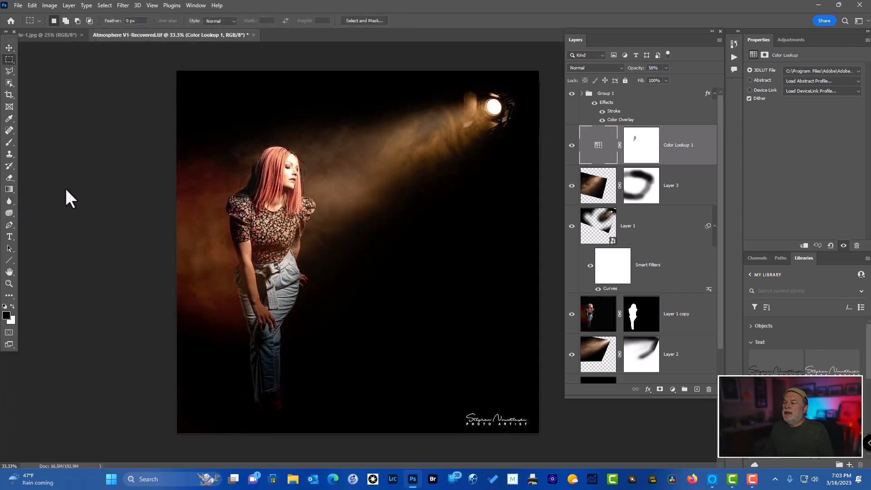
# Compare the original studio portrait with the finished Atmosphere composite
pyautogui.click(65, 37)
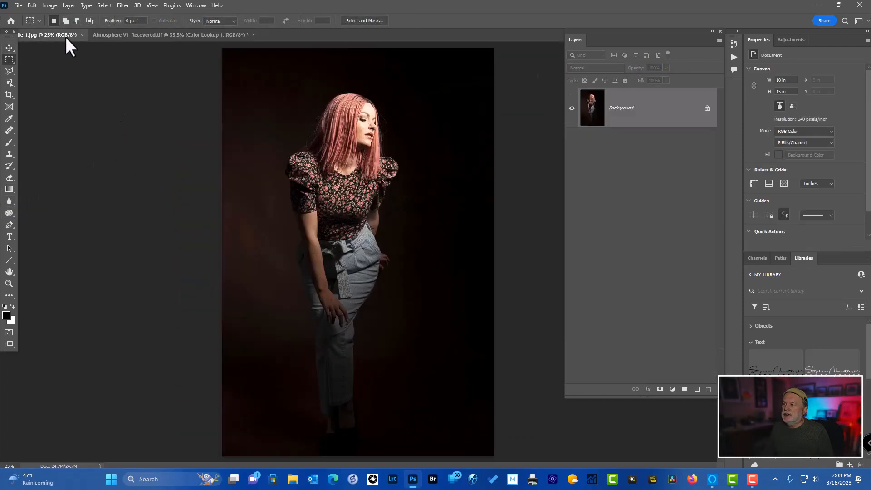
pyautogui.click(174, 34)
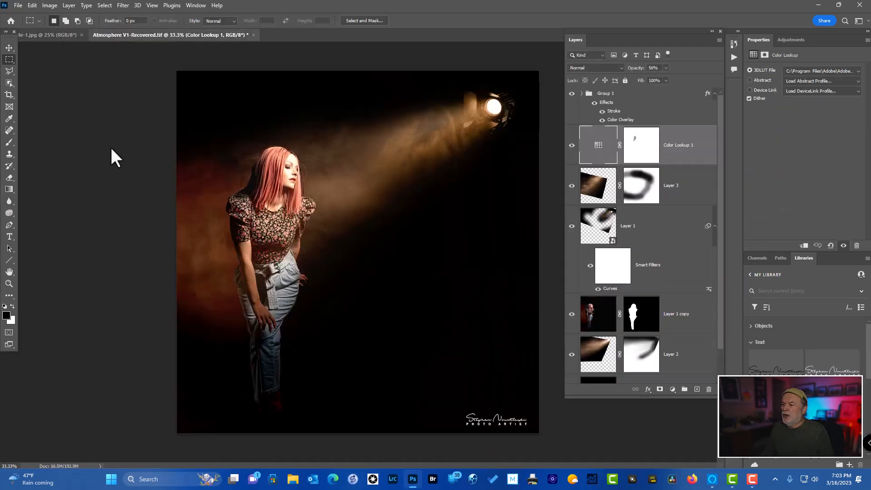